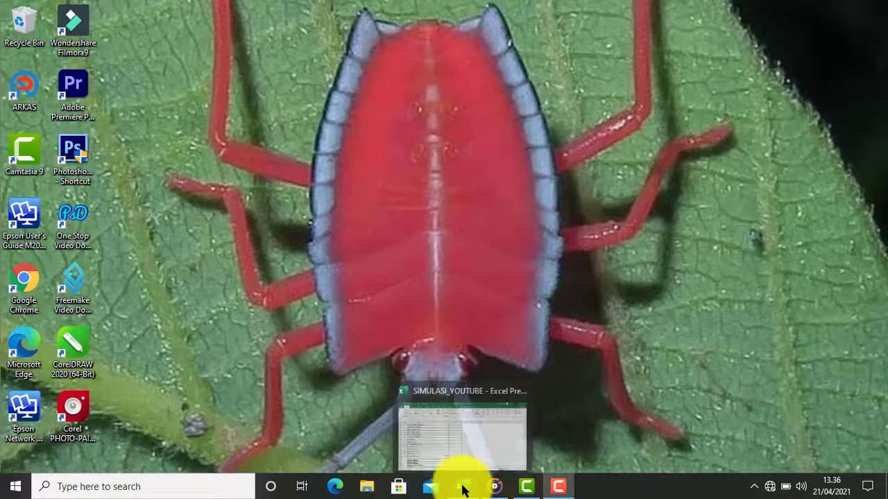
Restore the SIMULASI_YOUTUBE workbook window from the taskbar
click(462, 487)
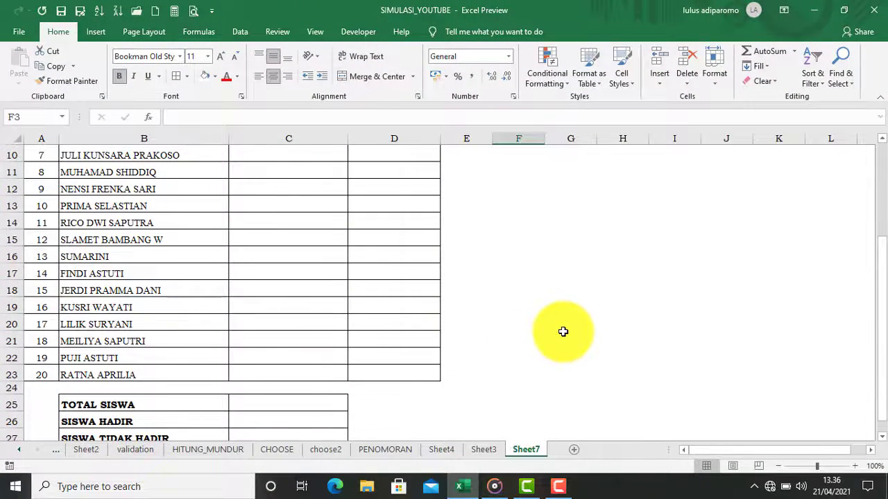
Select cell C4 at the top of Sheet7 and show the Developer tab
scroll(563, 333, up, 3)
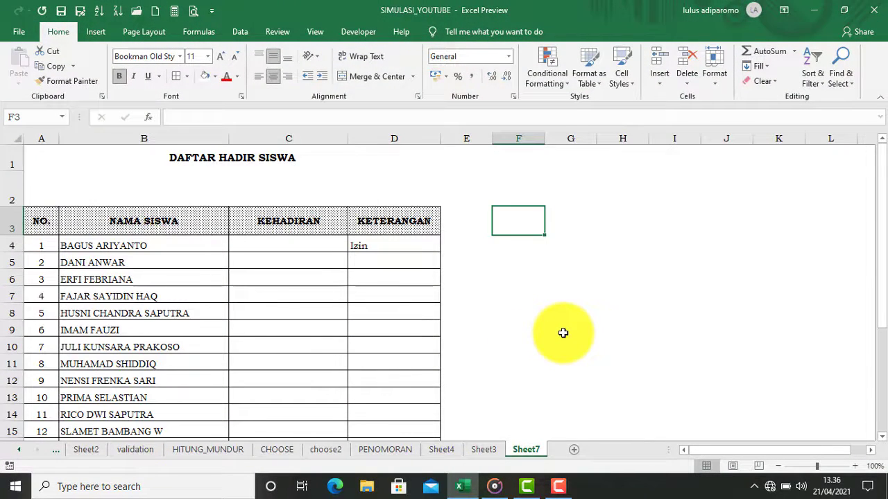
click(563, 333)
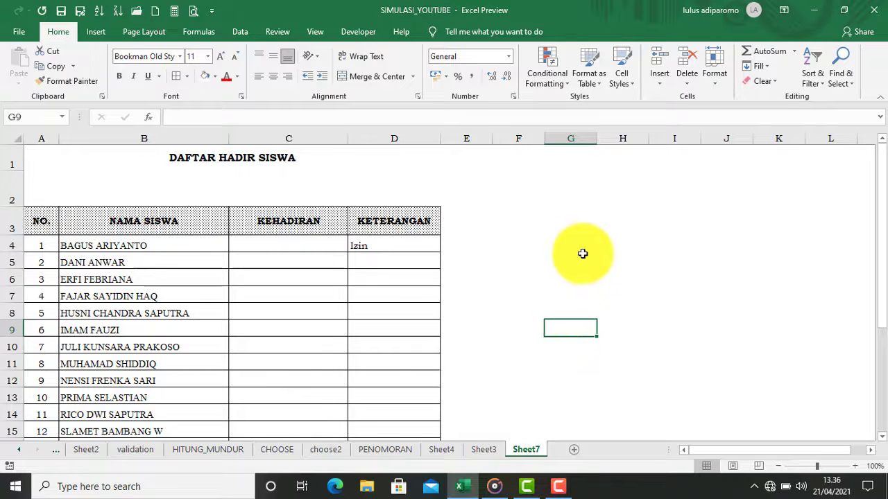
click(332, 243)
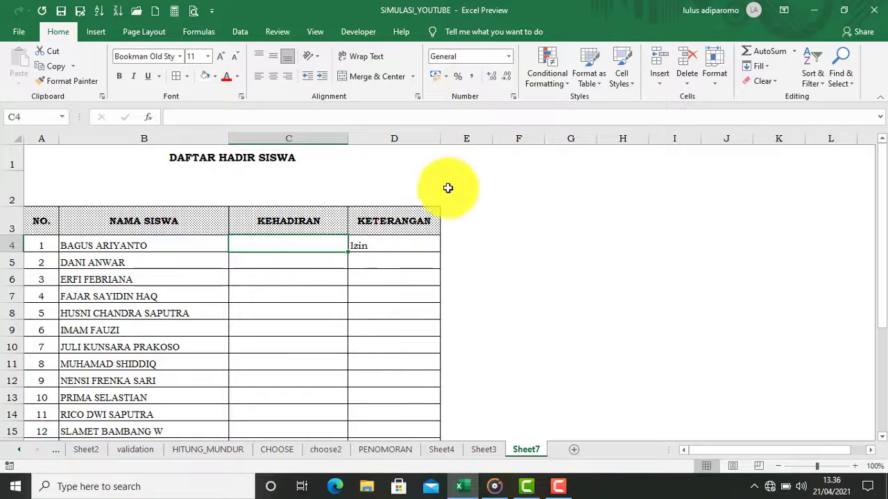
click(358, 31)
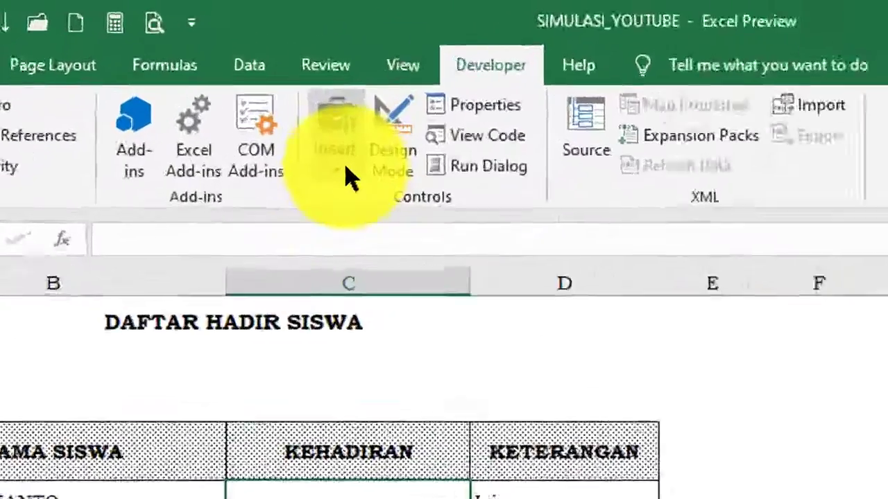
Draw a Form Controls check box inside cell C4 and position it within the cell
click(286, 80)
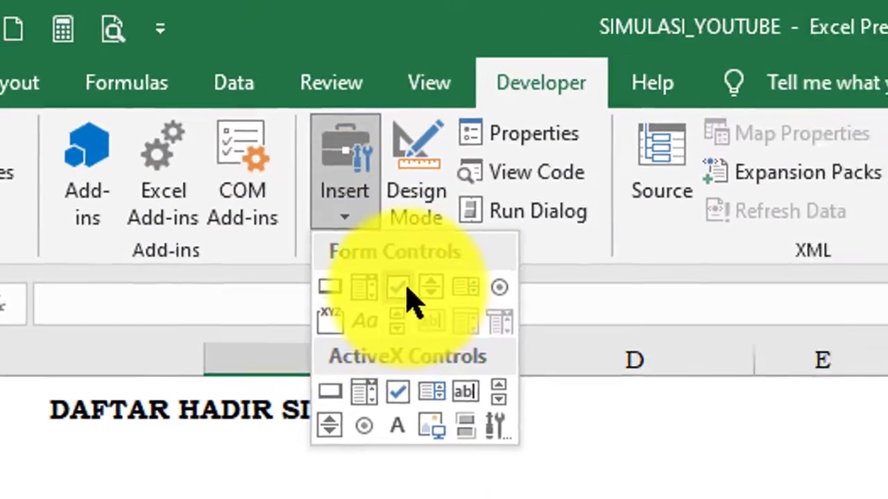
click(403, 288)
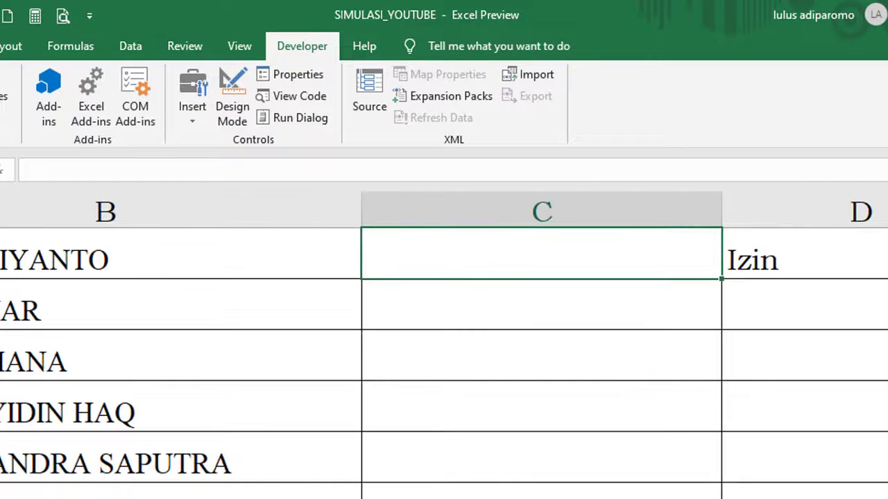
scroll(551, 486, up, 1)
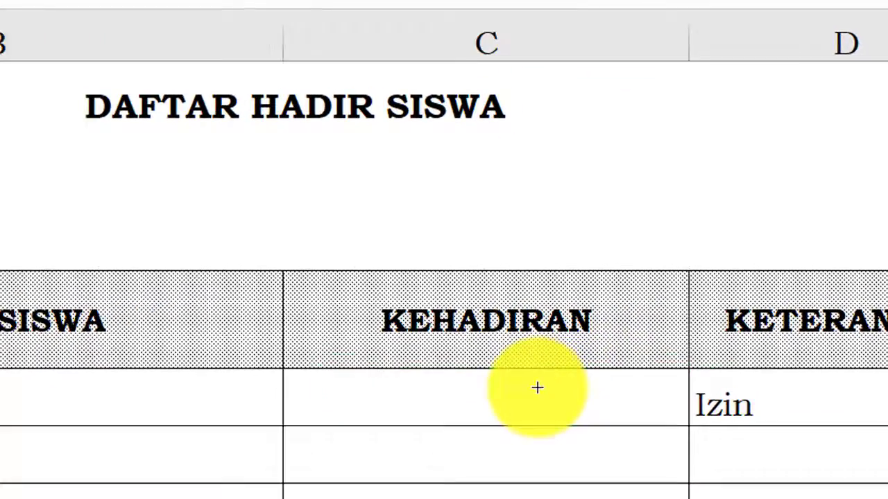
drag(579, 344, 640, 389)
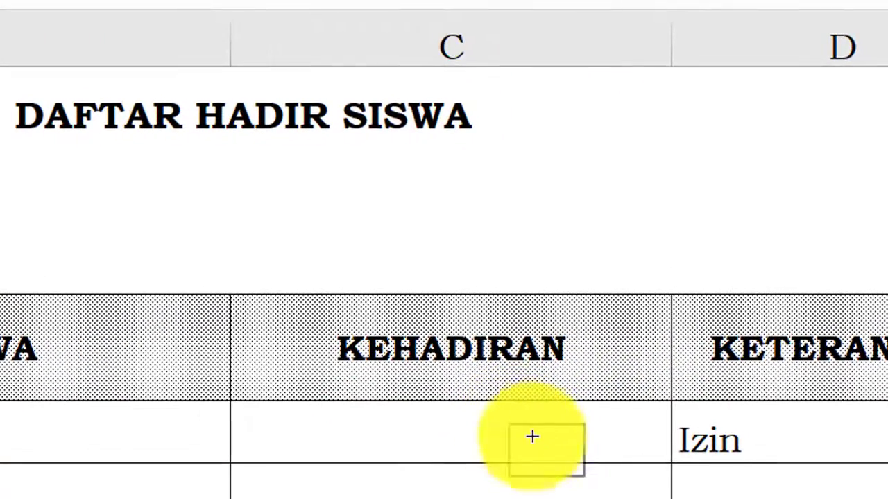
drag(571, 445, 613, 451)
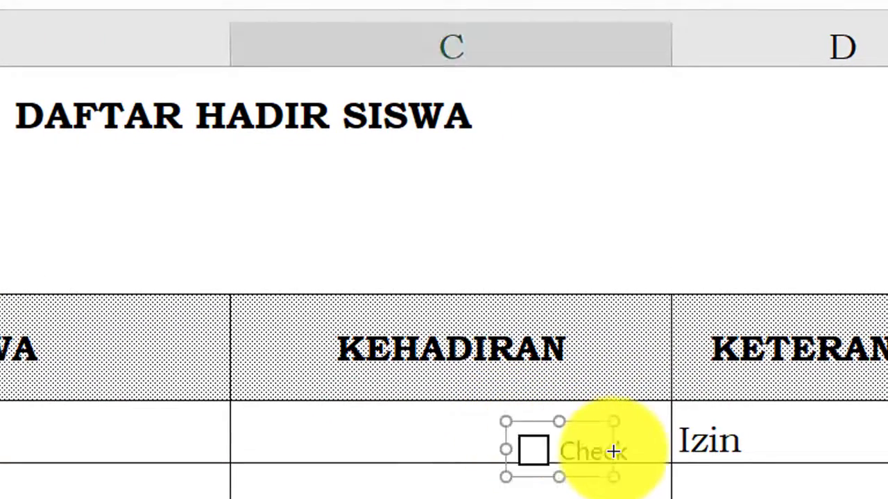
drag(571, 420, 572, 404)
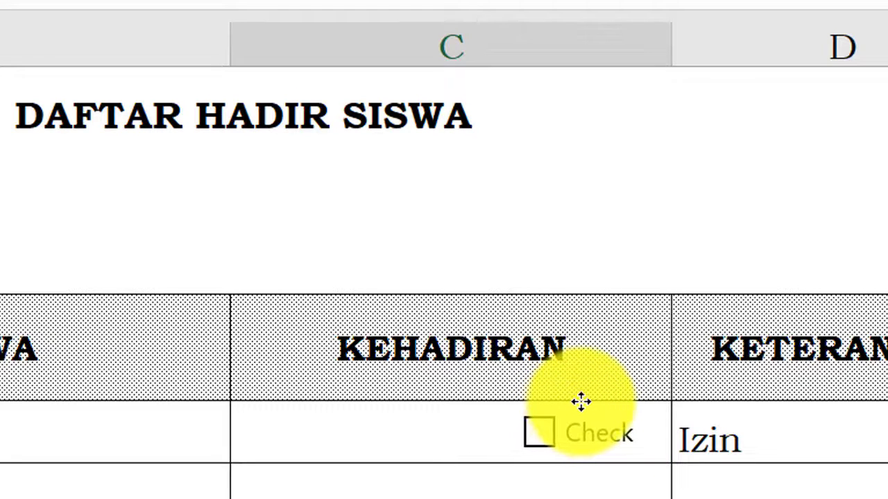
drag(571, 405, 609, 406)
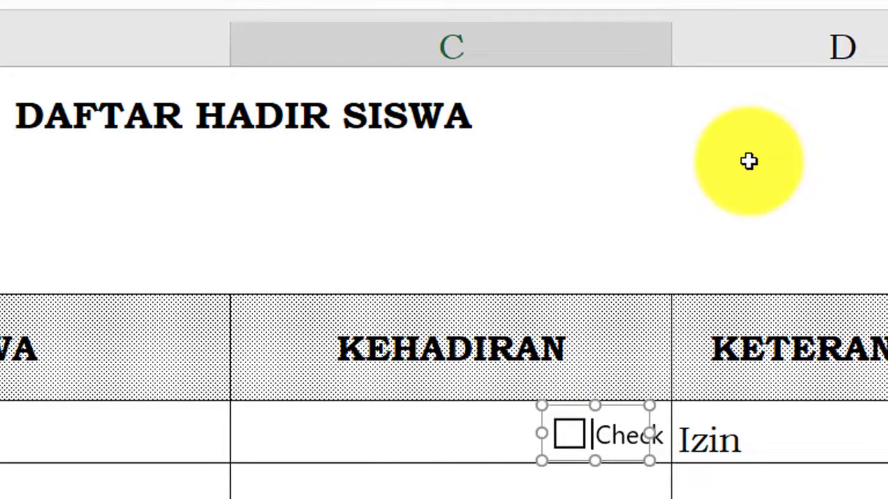
Delete the checkbox's caption text and deselect it
key(shift+End)
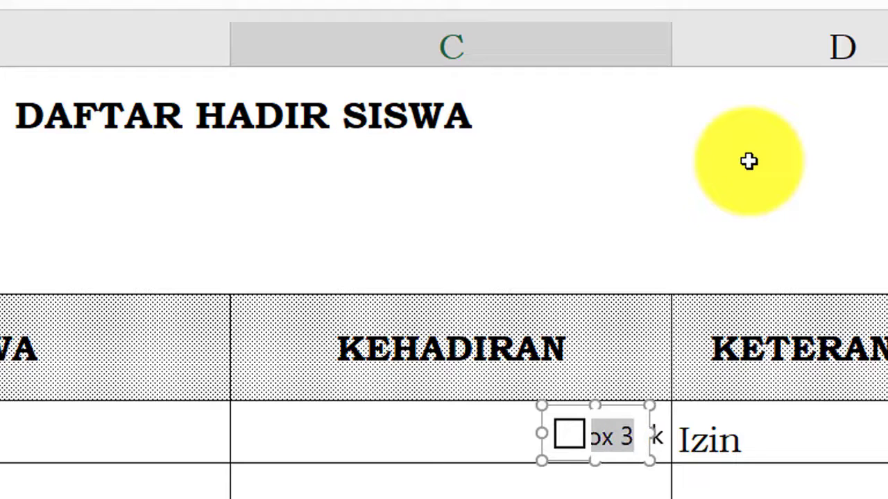
key(Delete)
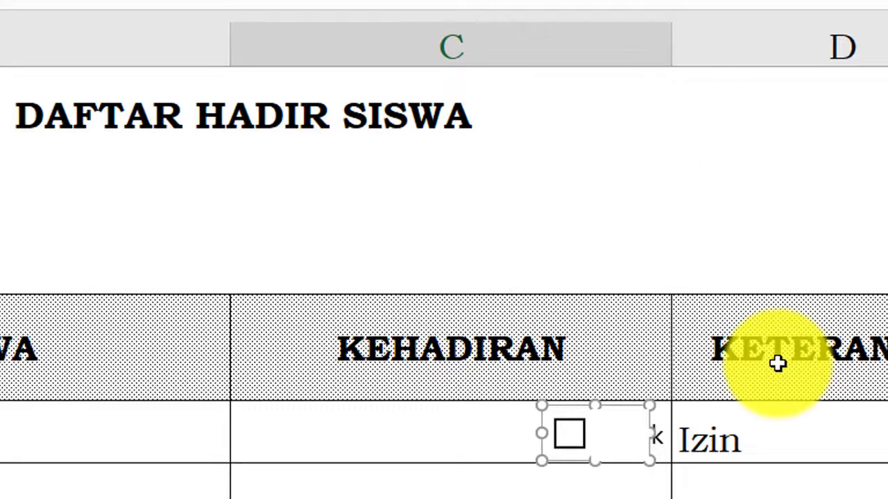
click(666, 491)
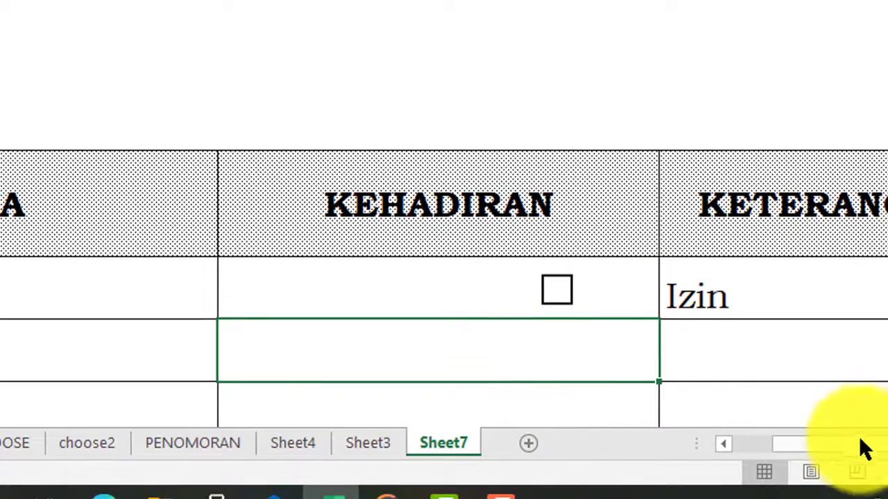
drag(860, 451, 886, 451)
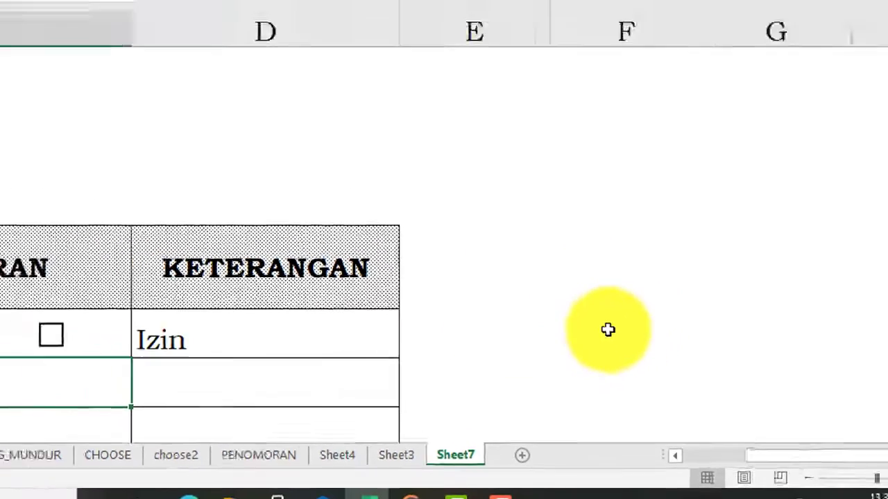
click(585, 365)
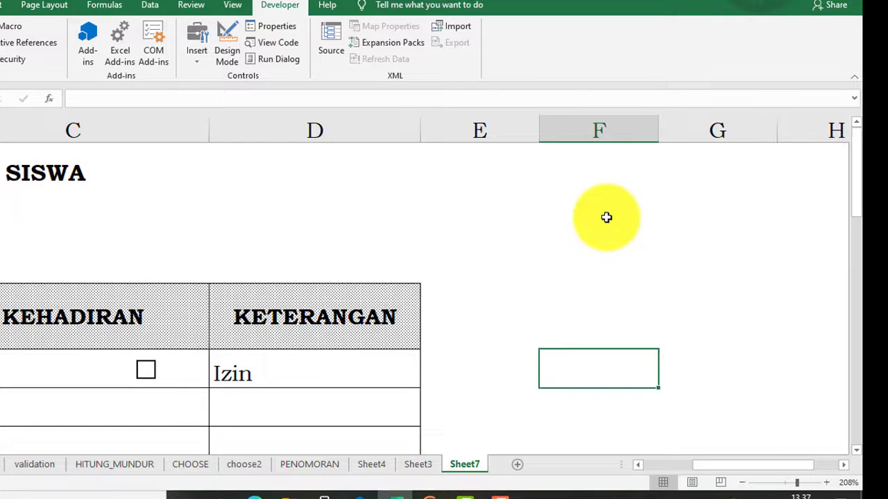
Enter TRUE in F4 and fill it down column F for all 20 students
text(t)
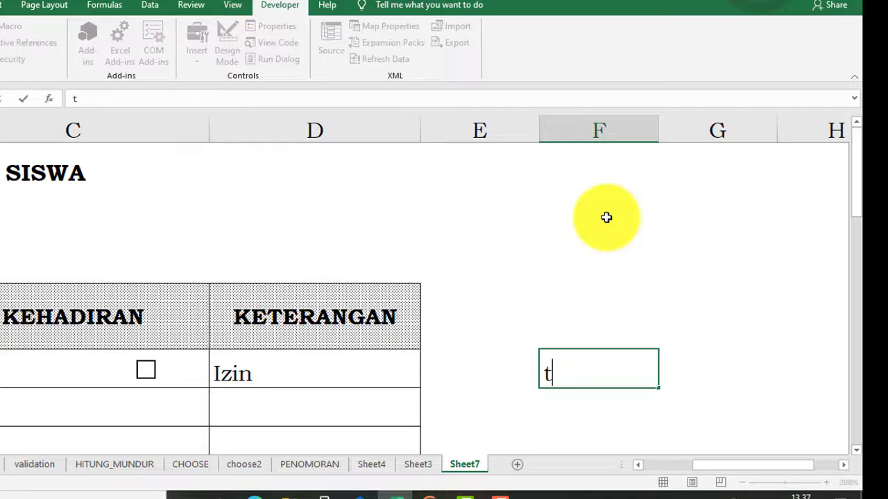
text(rue)
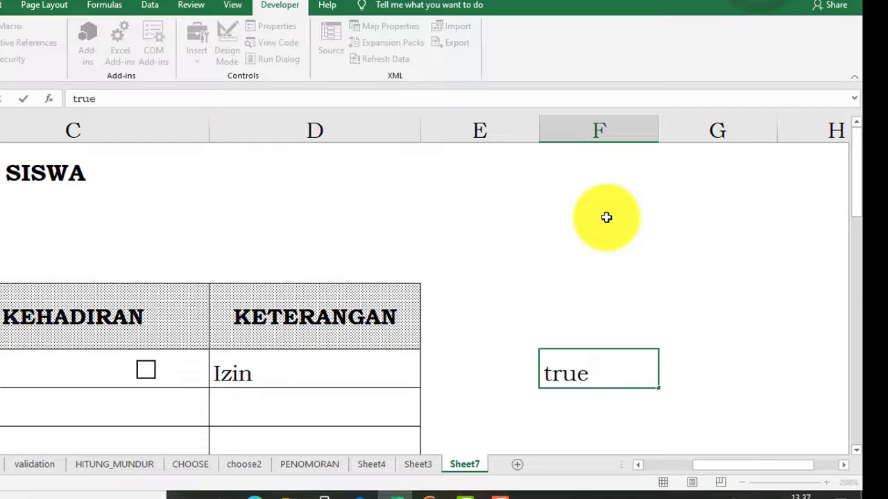
key(Return)
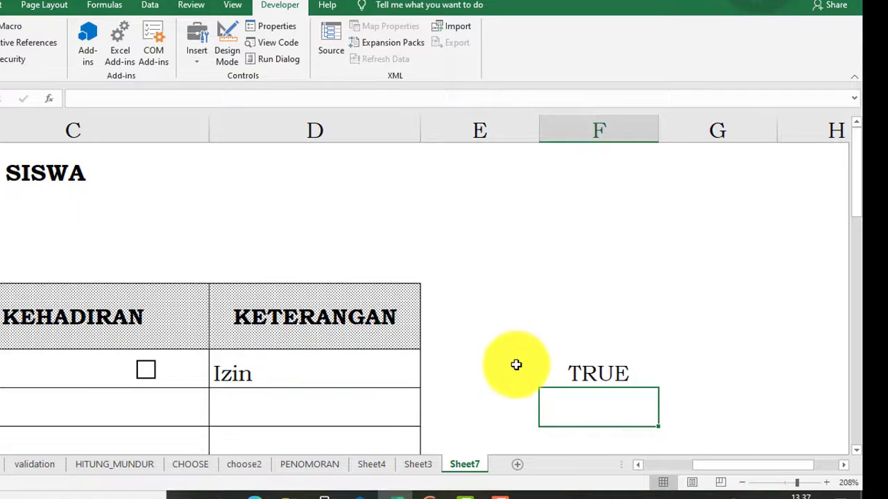
click(604, 369)
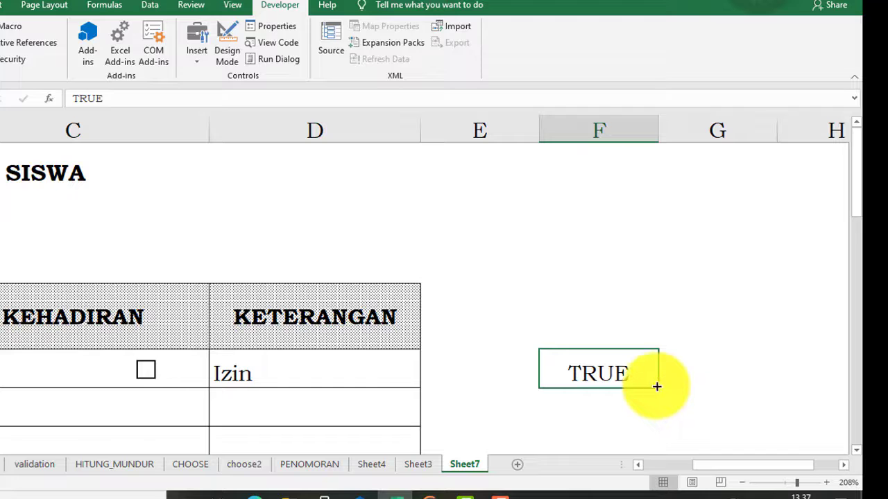
mouse_move(657, 388)
mouse_down()
mouse_move(662, 465)
mouse_move(640, 342)
mouse_up()
scroll(587, 317, up, 3)
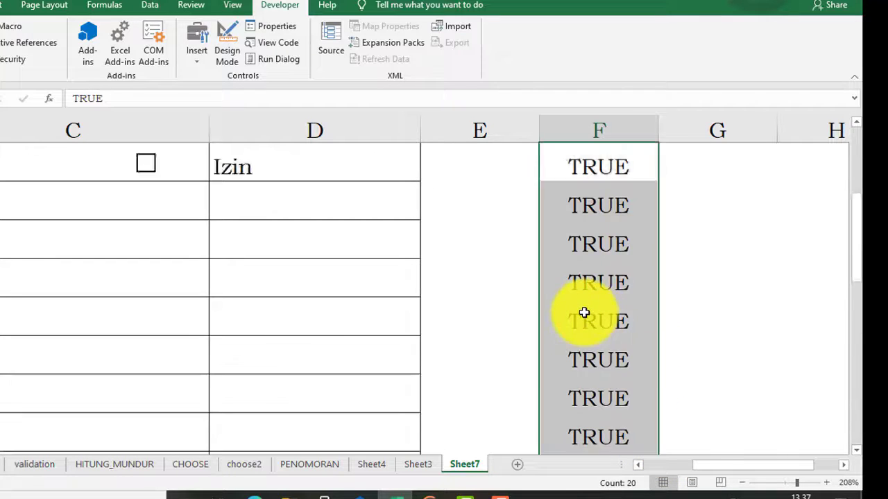
scroll(586, 306, up, 4)
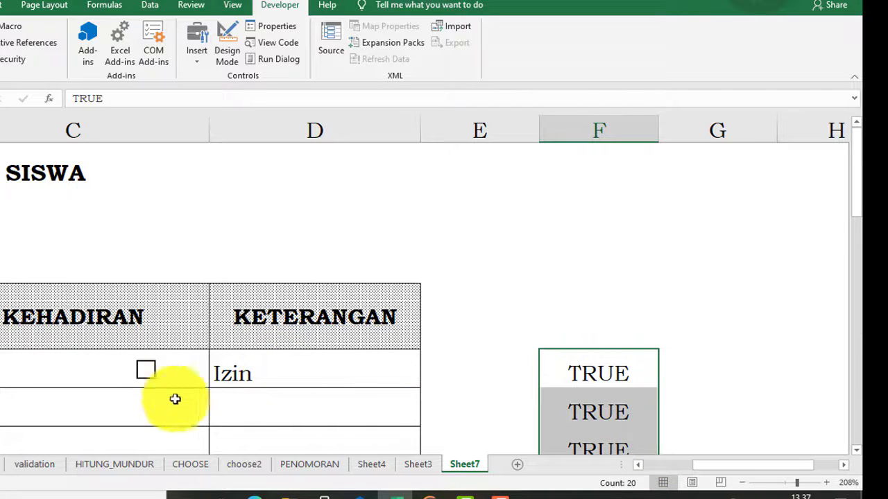
Set the row 4 checkbox's Format Control cell link to $F$4
click(31, 373)
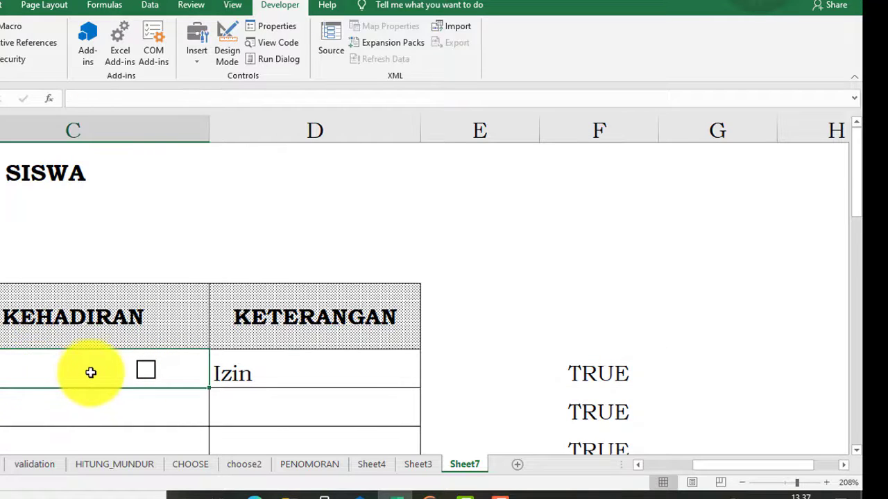
right_click(149, 369)
click(201, 357)
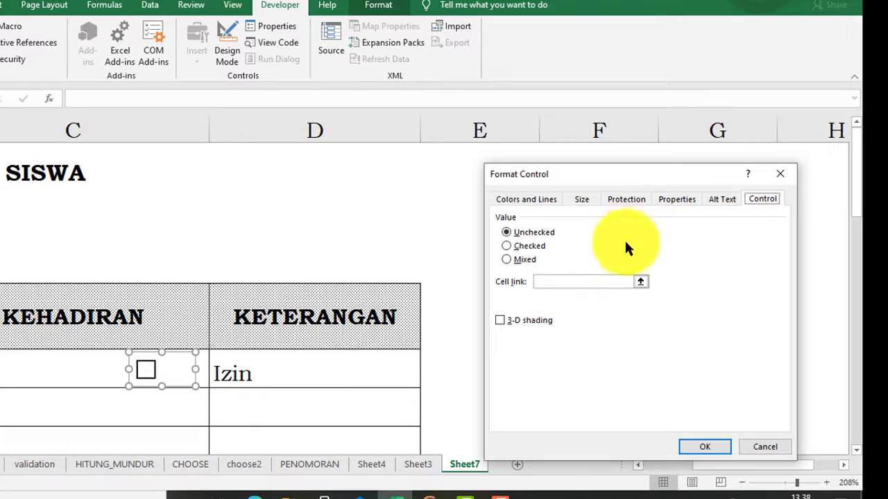
click(640, 283)
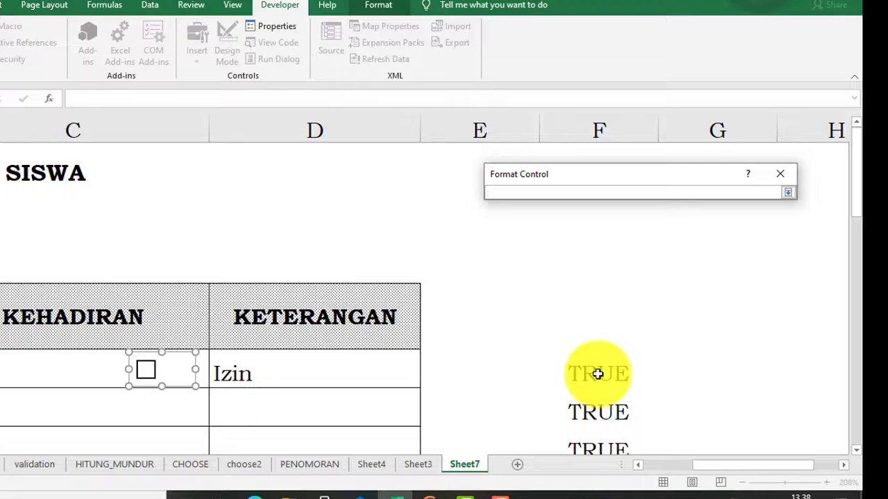
click(598, 373)
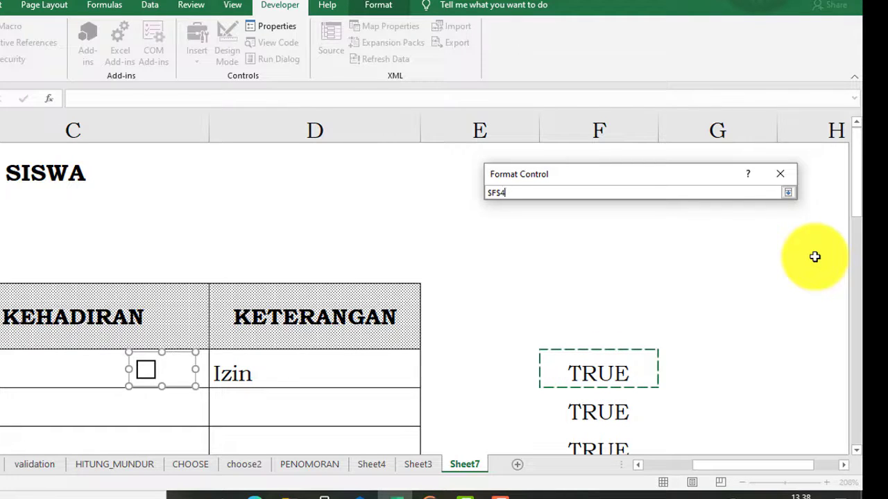
click(785, 190)
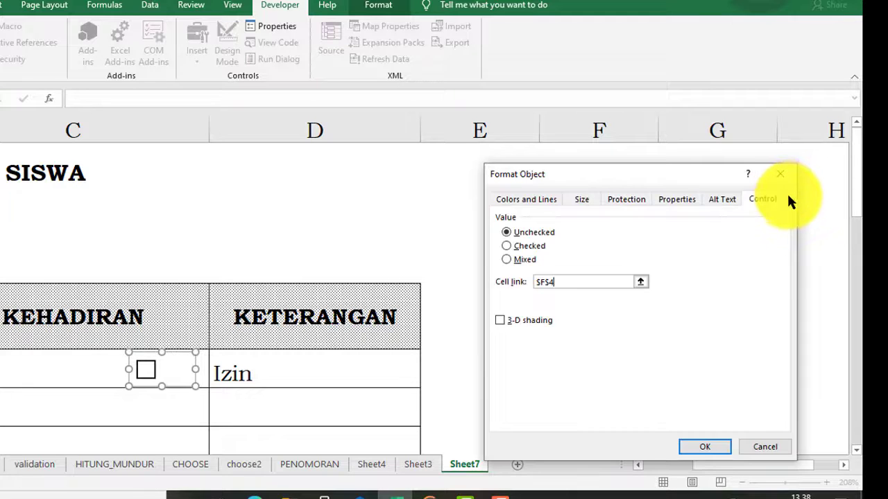
click(708, 444)
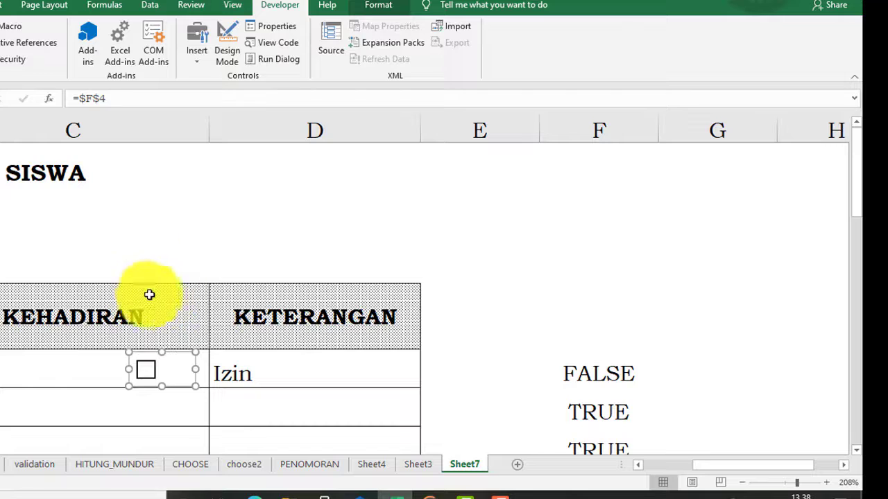
Enter =IF(F4=TRUE;"Hadir";"Tidak Hadir") in C4, then tick and untick the checkbox to test it
click(68, 369)
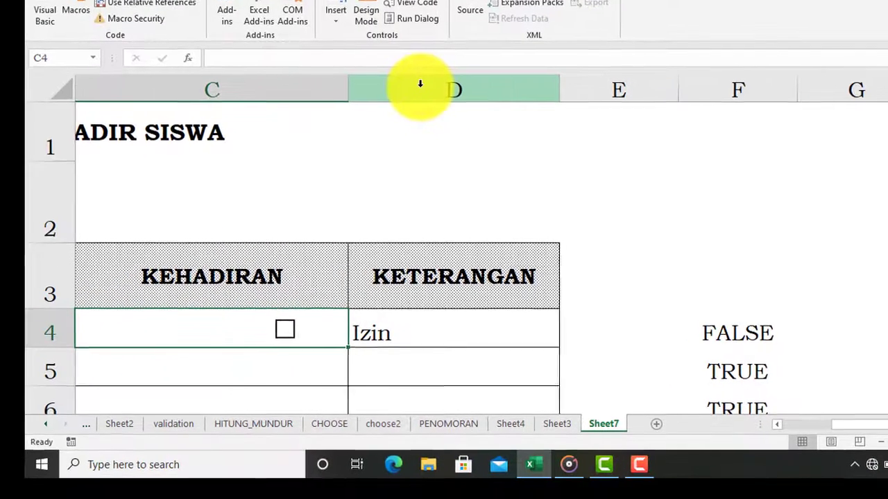
text(=)
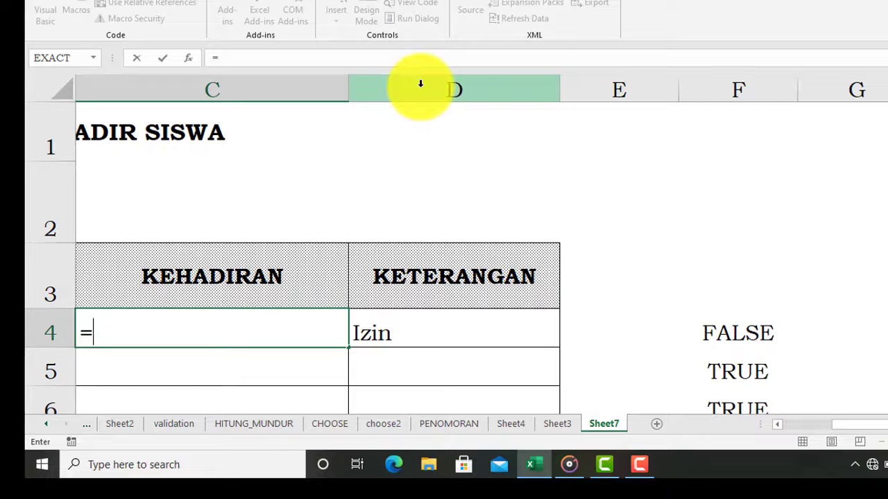
text(i)
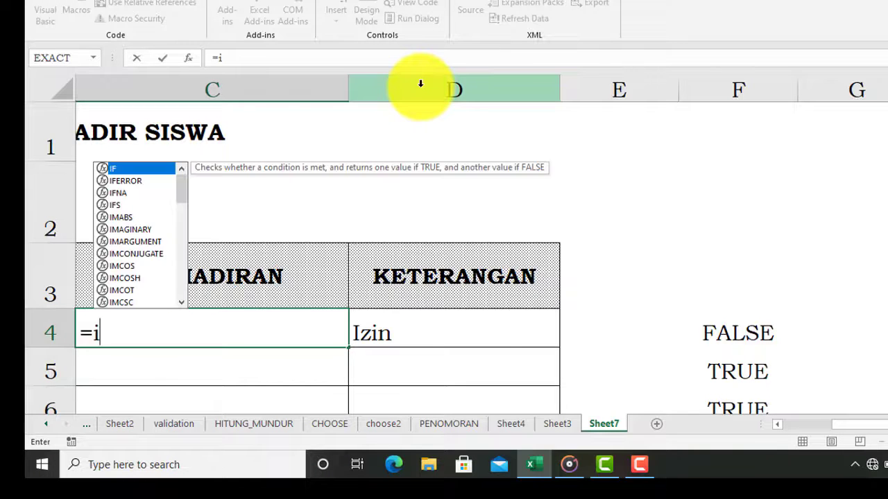
text(f()
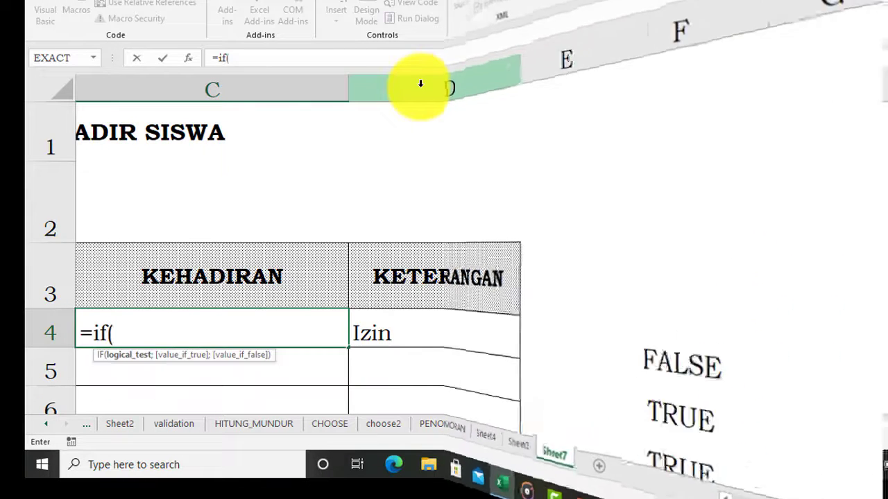
click(738, 331)
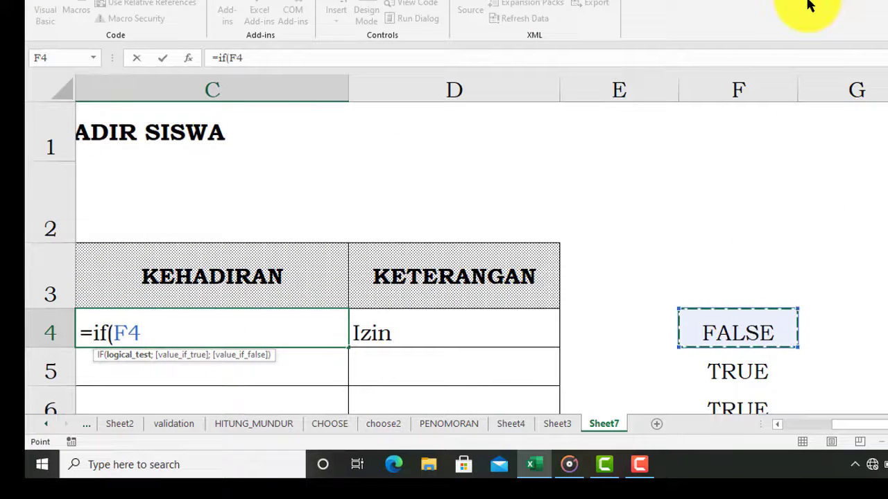
text(=)
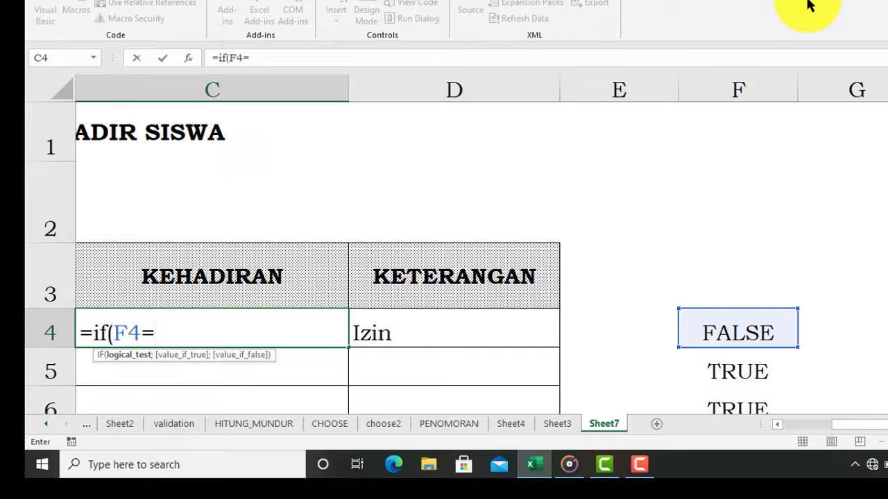
text(tr)
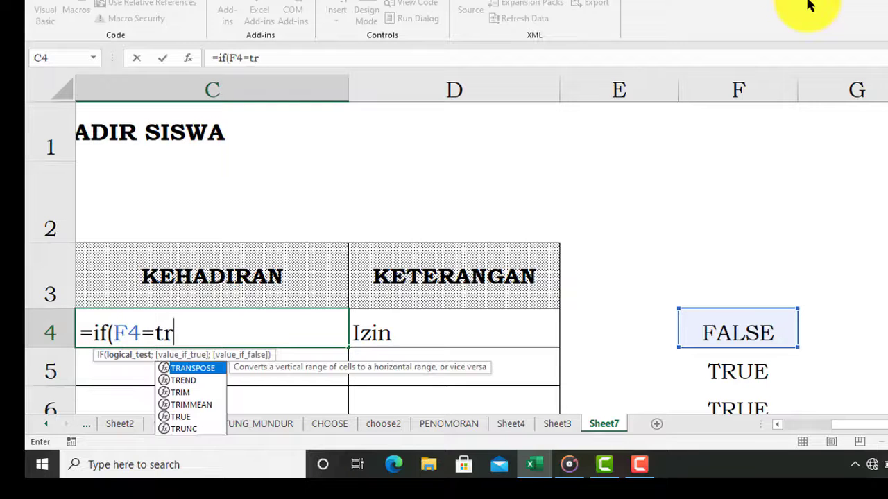
text(ue)
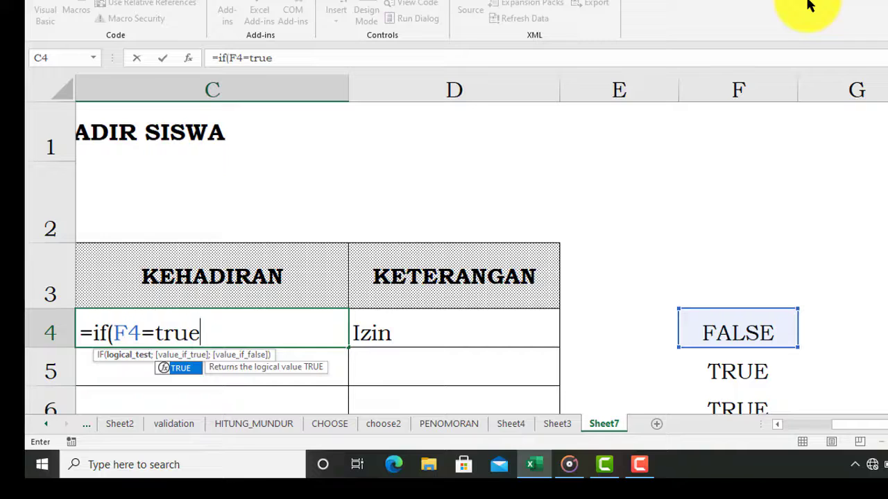
text(;")
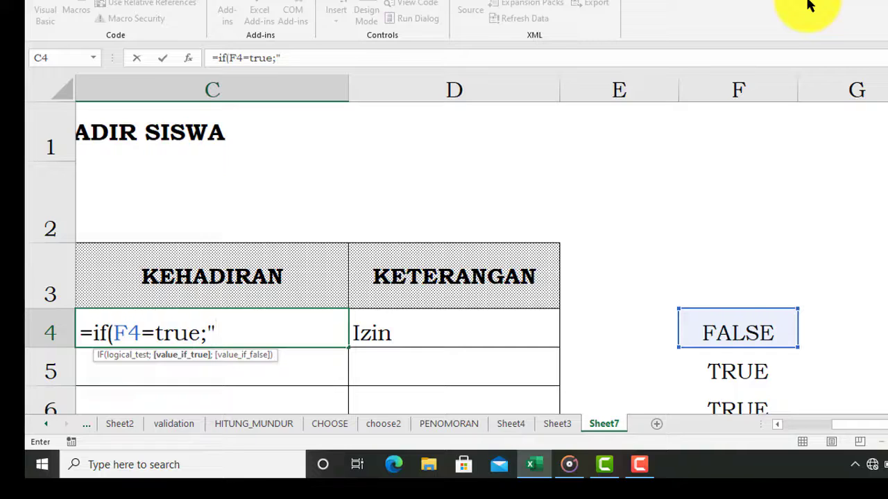
text(Hadi)
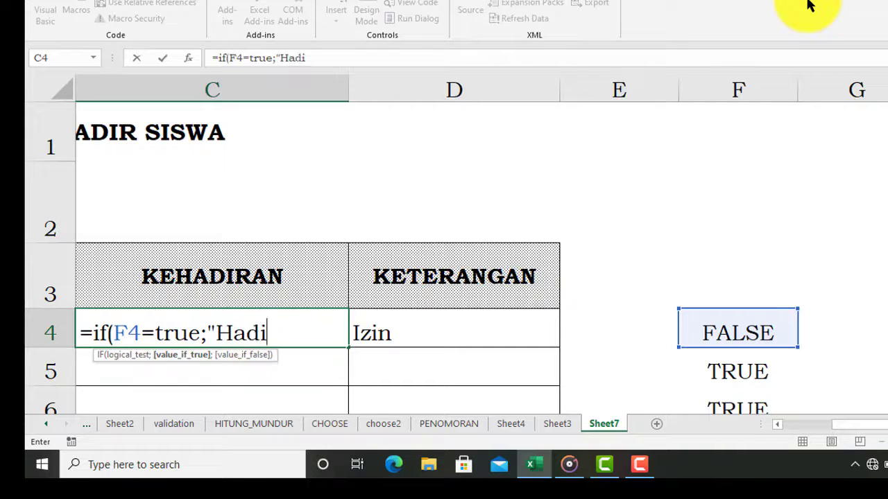
text(r")
text(;")
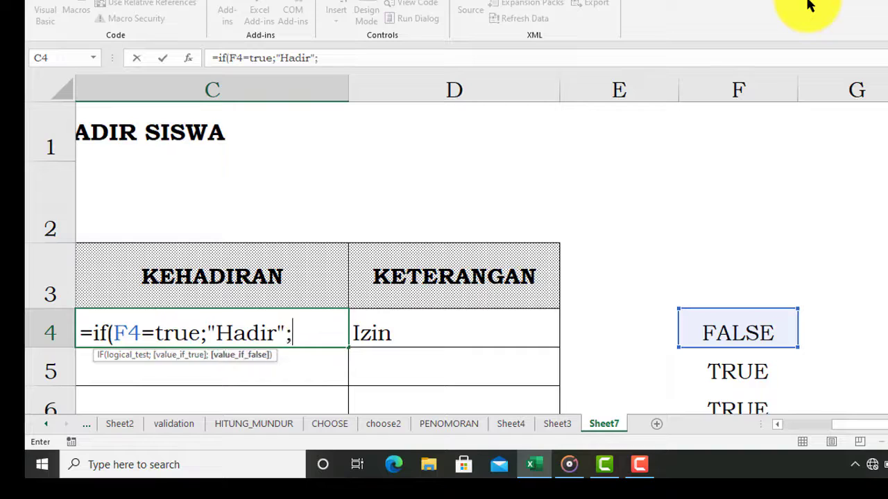
text(Ti)
text(dak )
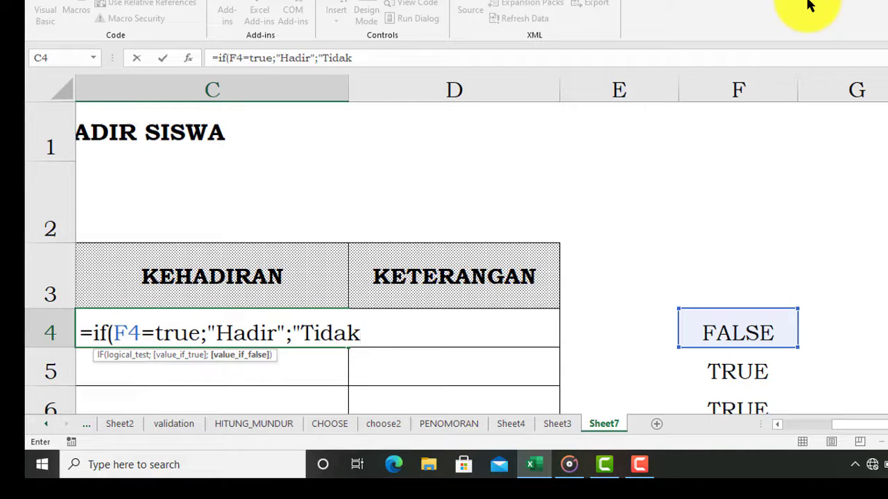
text(Hadi)
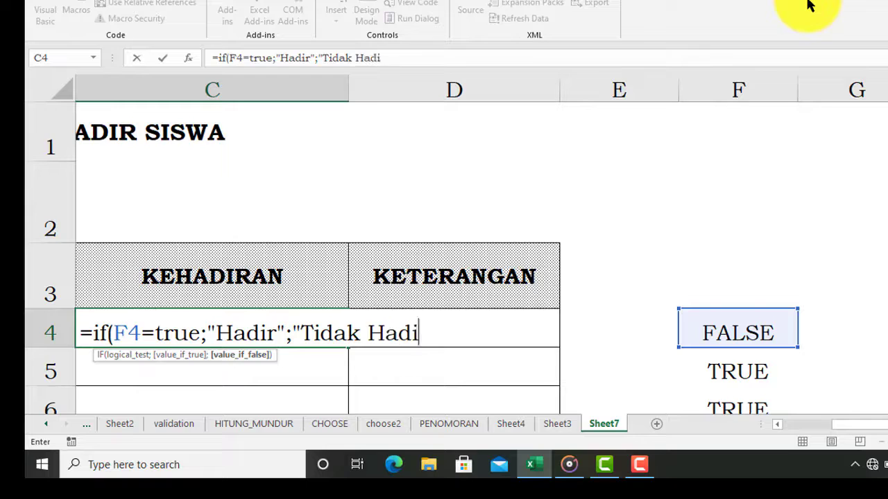
text(r")
text())
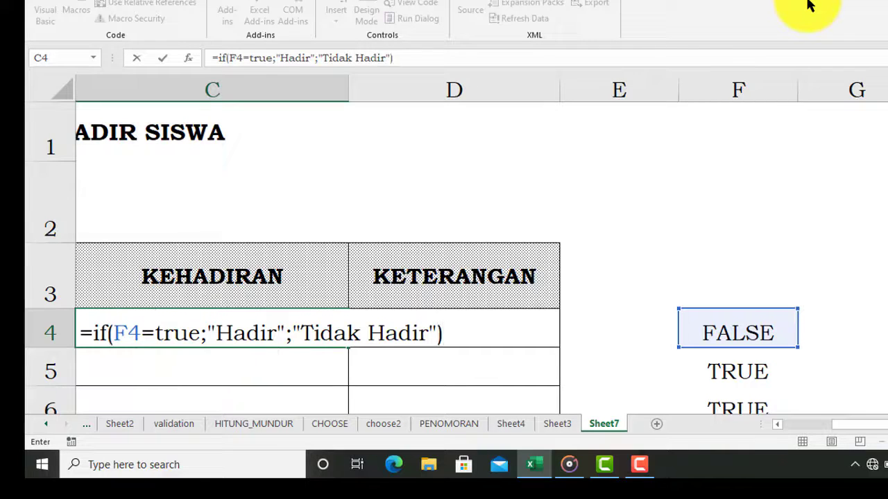
key(Return)
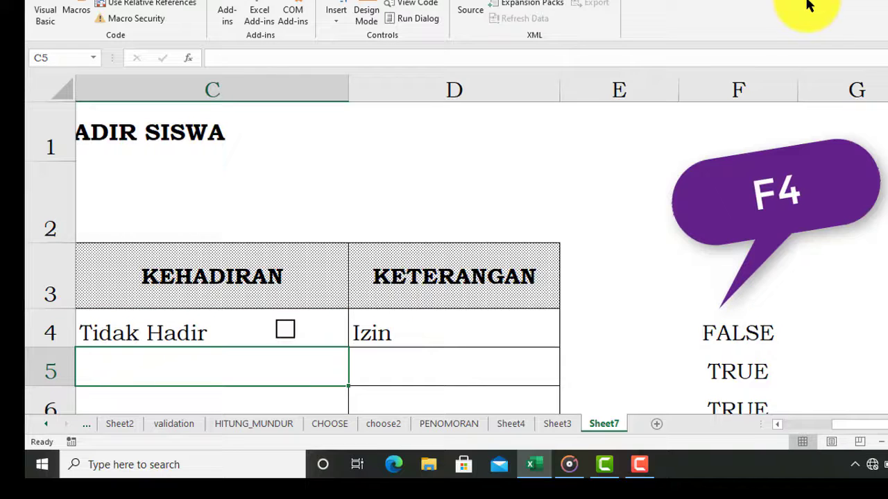
click(284, 331)
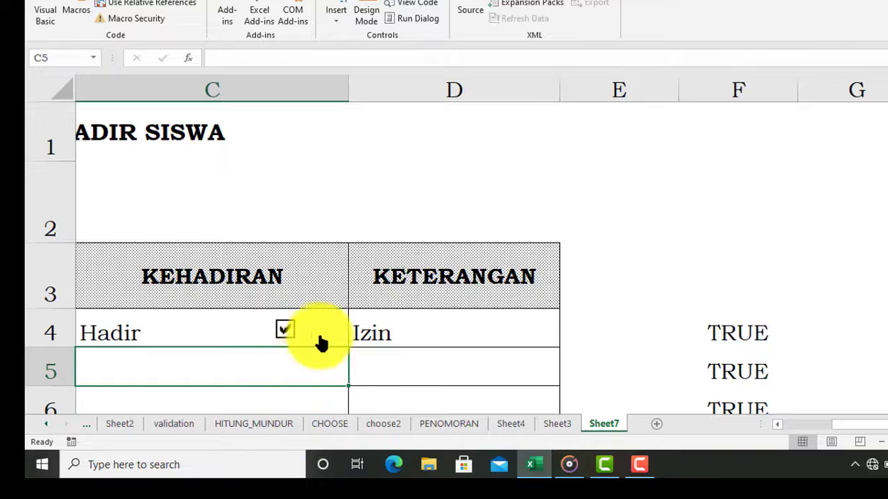
click(286, 330)
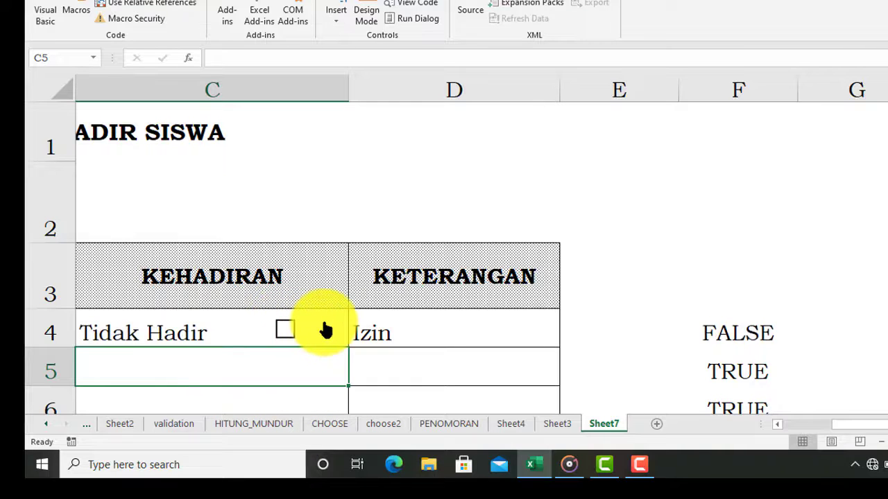
Copy the row 4 checkbox and paste it into cell C5
right_click(289, 330)
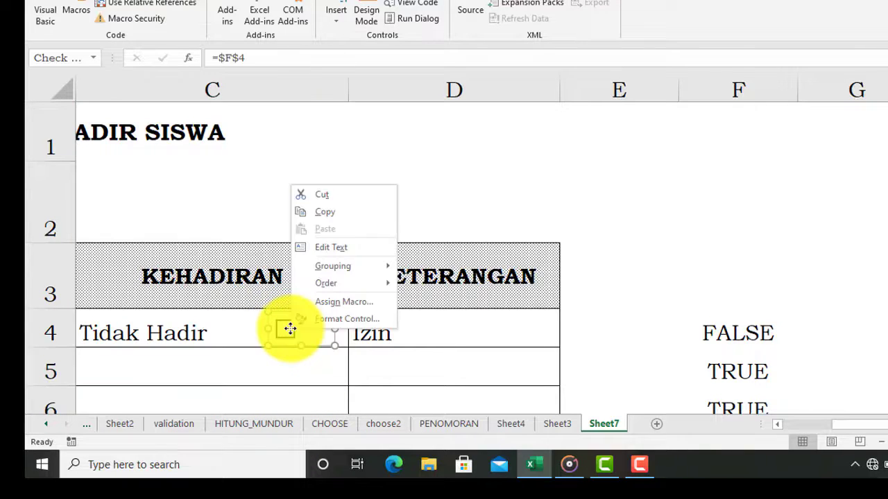
click(337, 211)
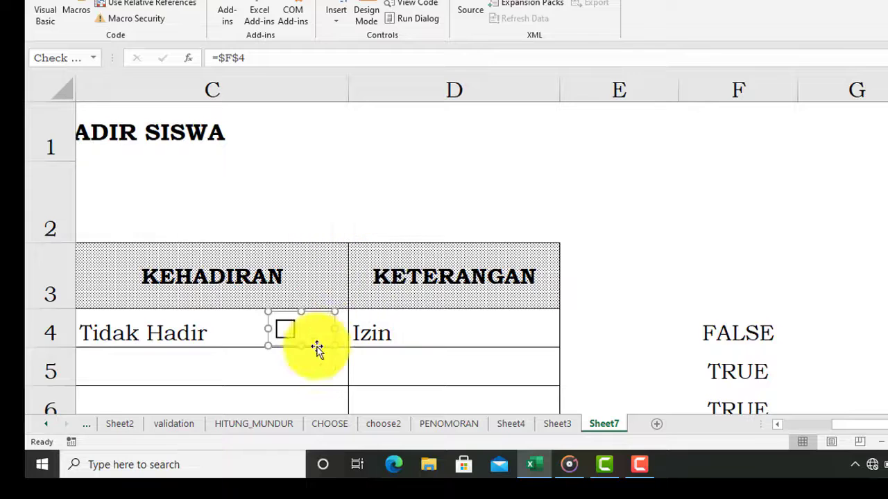
click(312, 369)
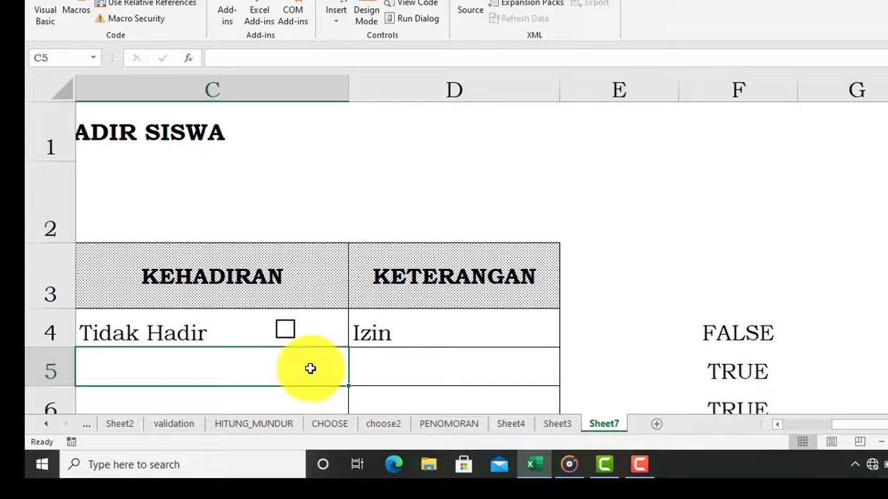
right_click(310, 369)
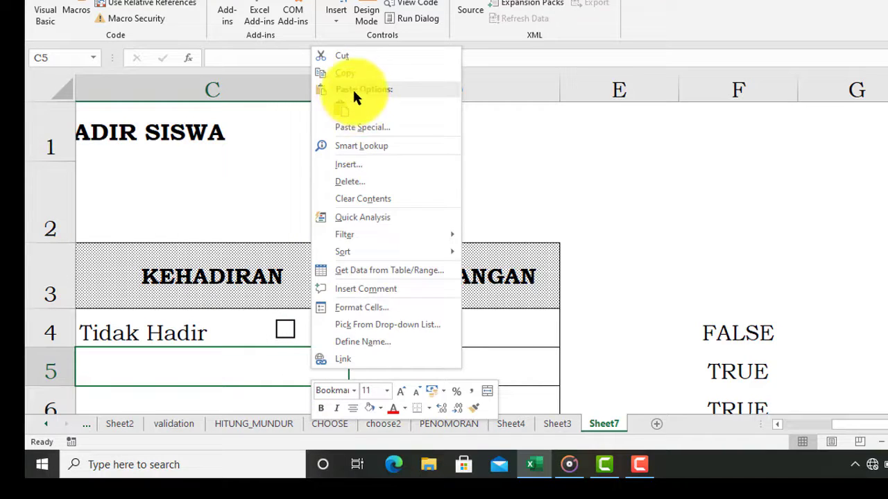
click(340, 108)
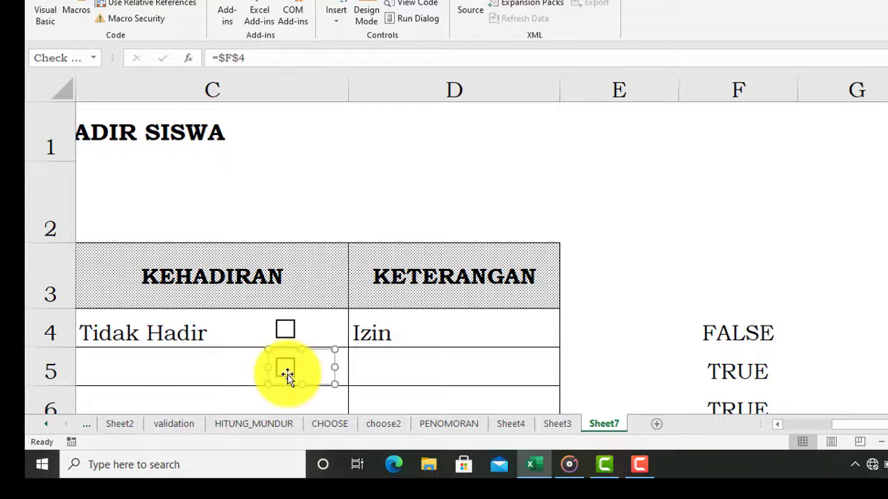
scroll(295, 353, down, 2)
scroll(319, 246, up, 1)
scroll(321, 241, up, 2)
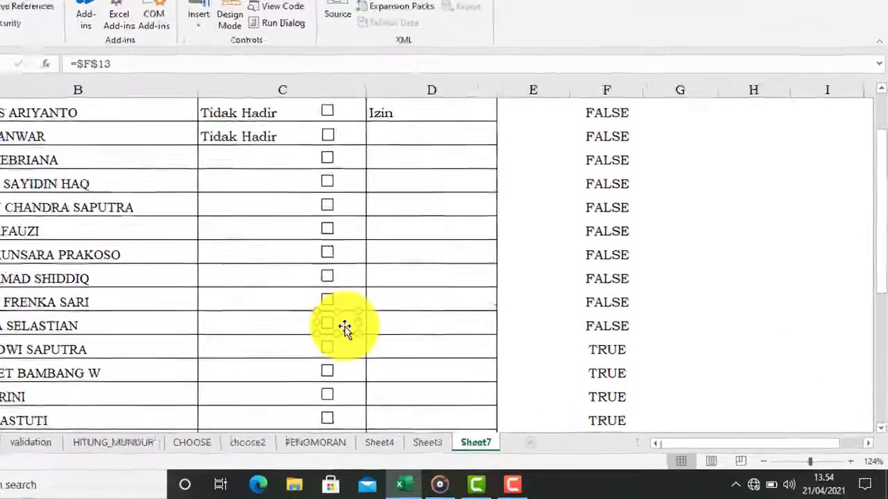
Link two more KEHADIRAN checkboxes to their matching cells in column F
right_click(409, 349)
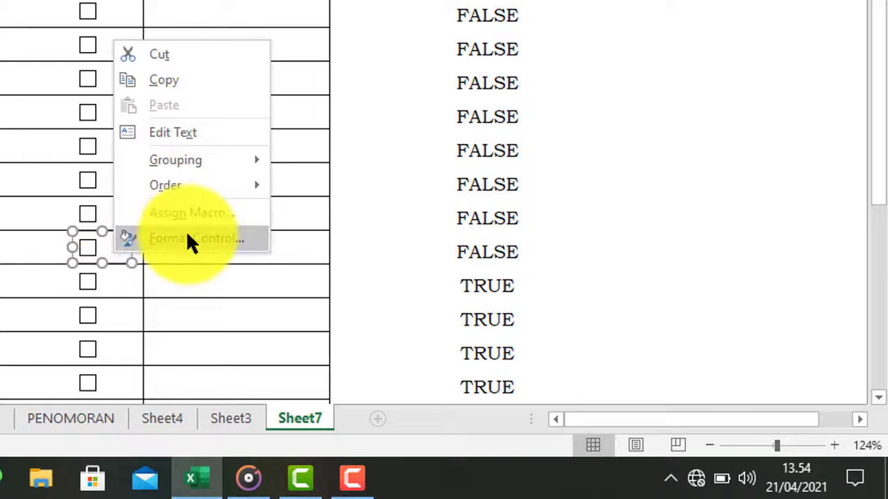
click(189, 238)
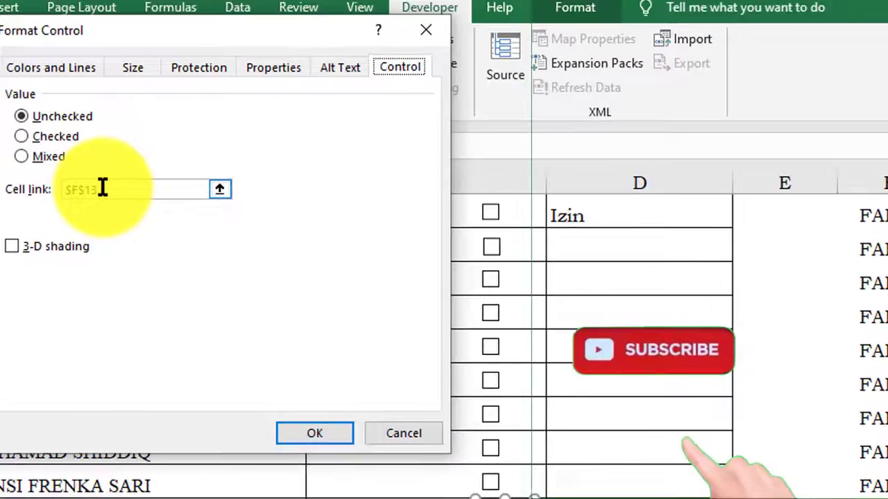
click(102, 188)
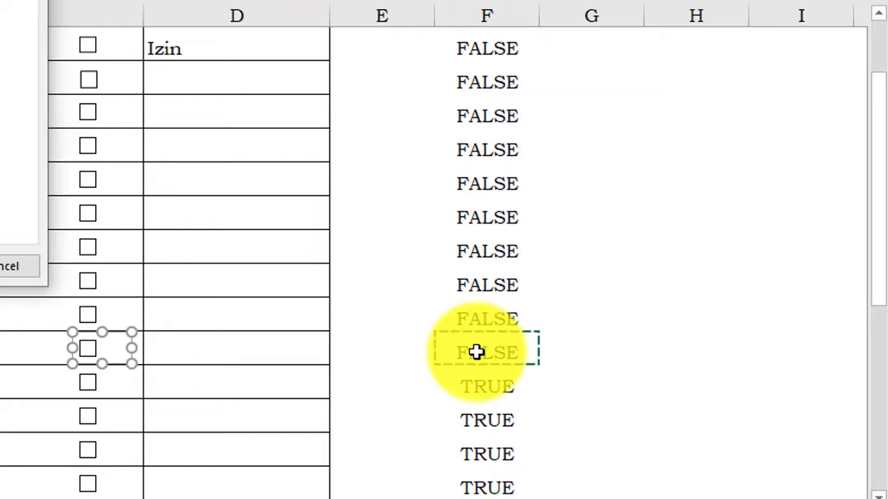
key(Return)
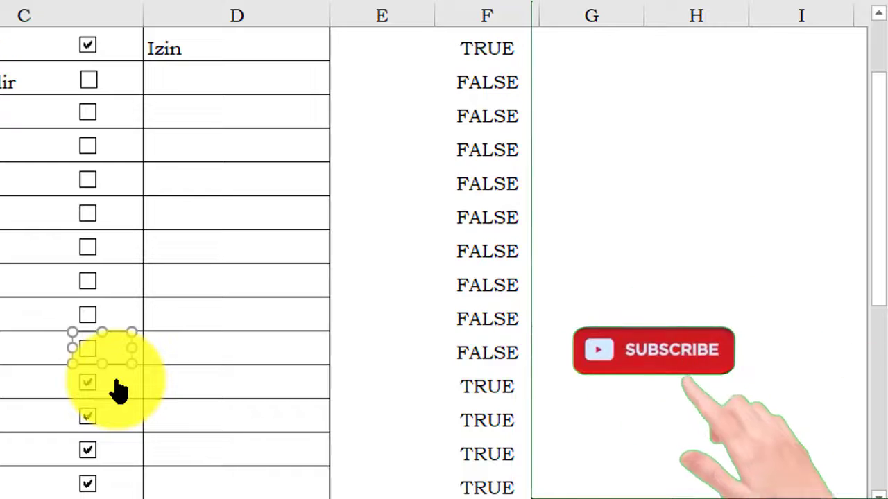
right_click(109, 379)
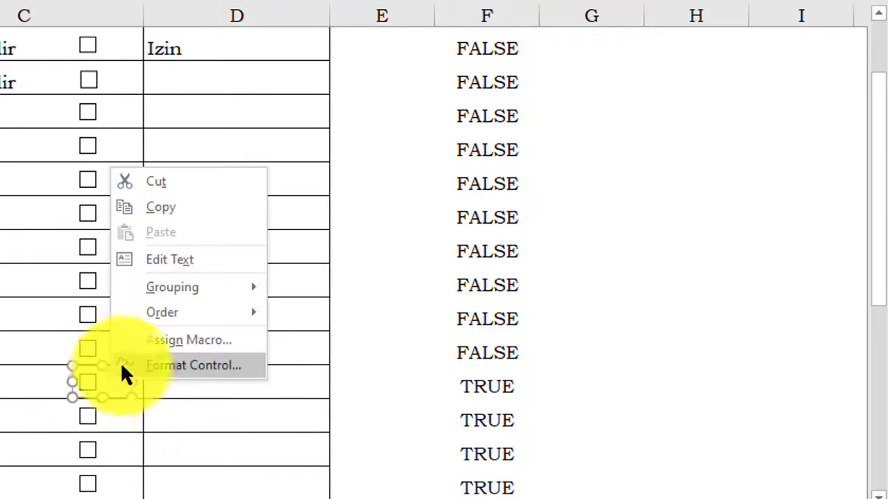
click(171, 367)
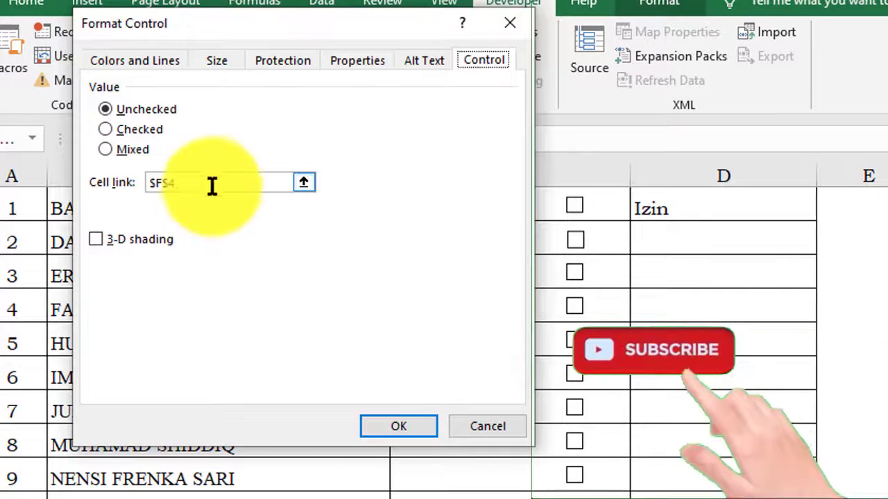
click(160, 182)
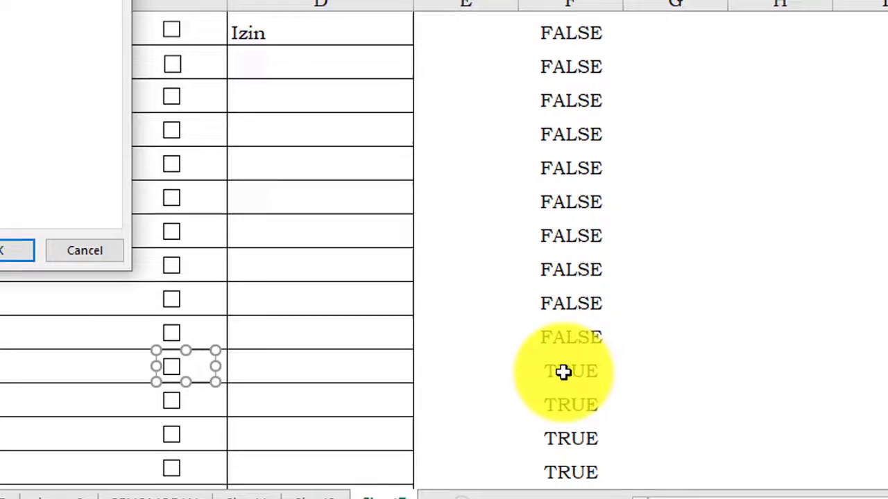
click(563, 369)
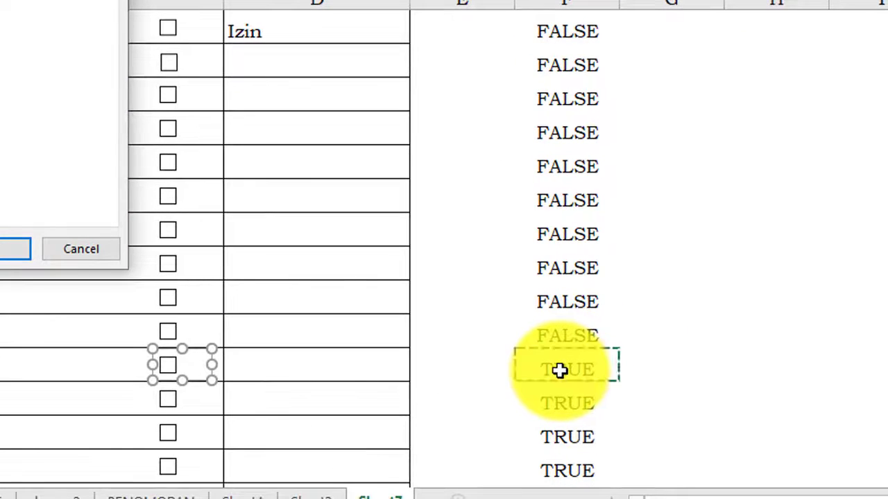
key(Return)
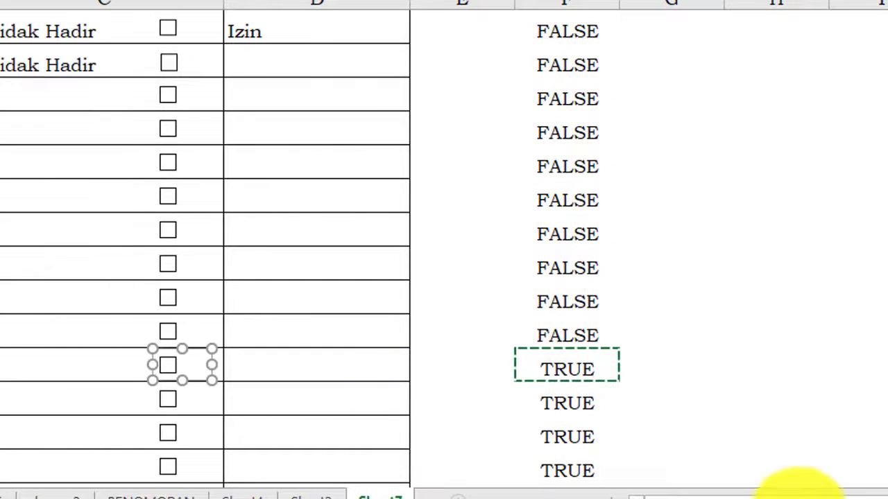
click(373, 376)
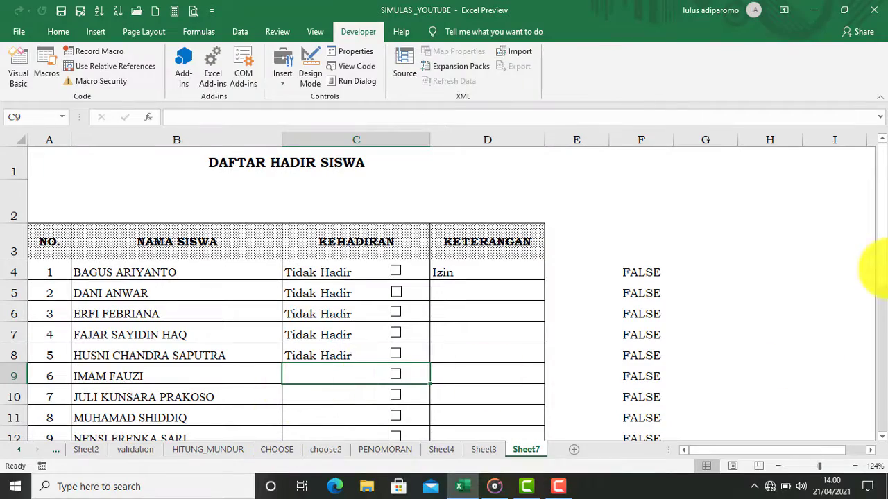
Enter =IF(F9=TRUE;"Hadir";"Tidak Hadir") in cell C9
text(=i)
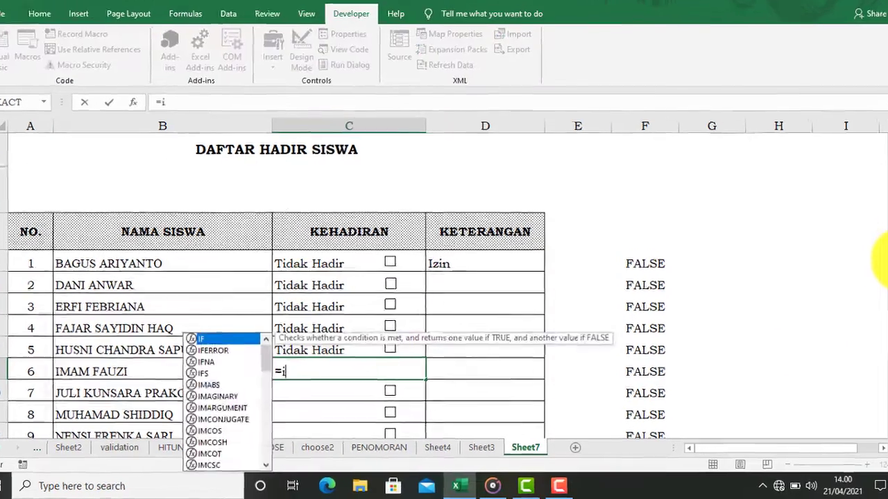
text(f)
text(()
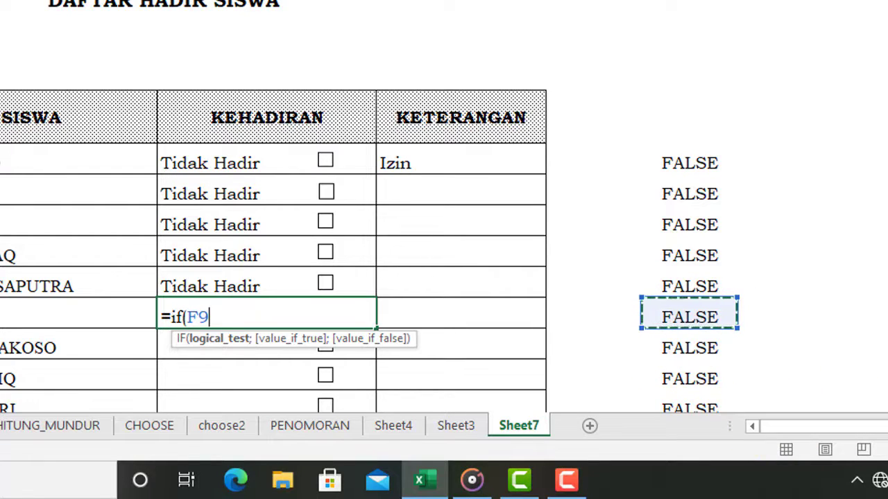
text(tru)
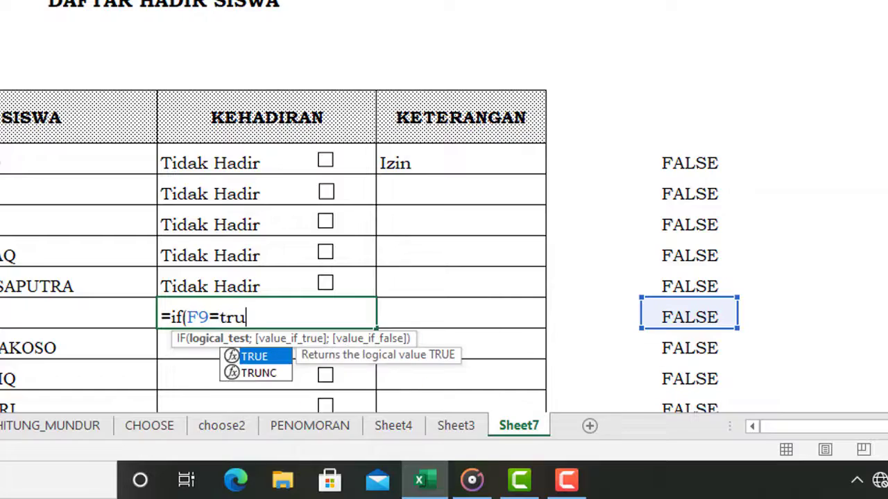
text(e)
text(;"Hadi )
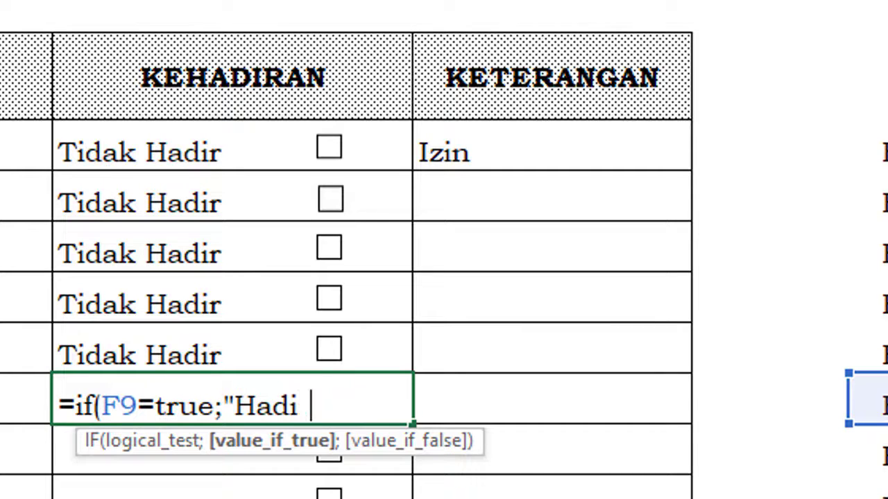
text(r";"Tidak Had)
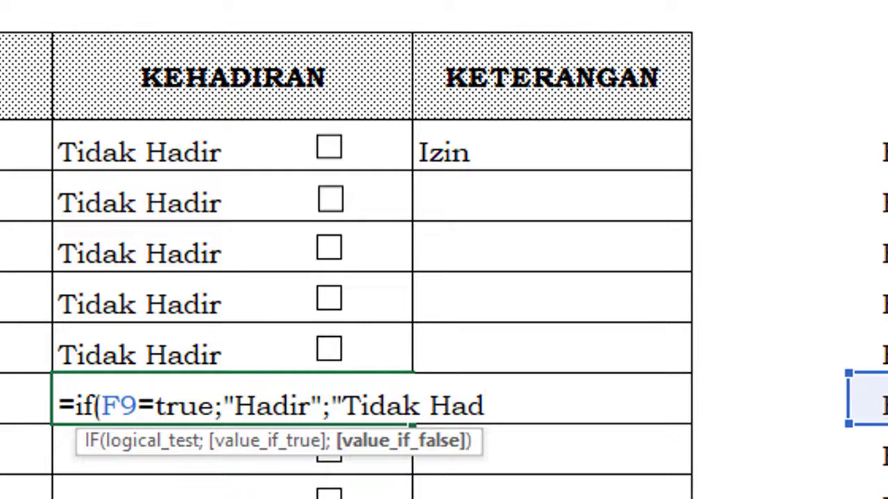
text())
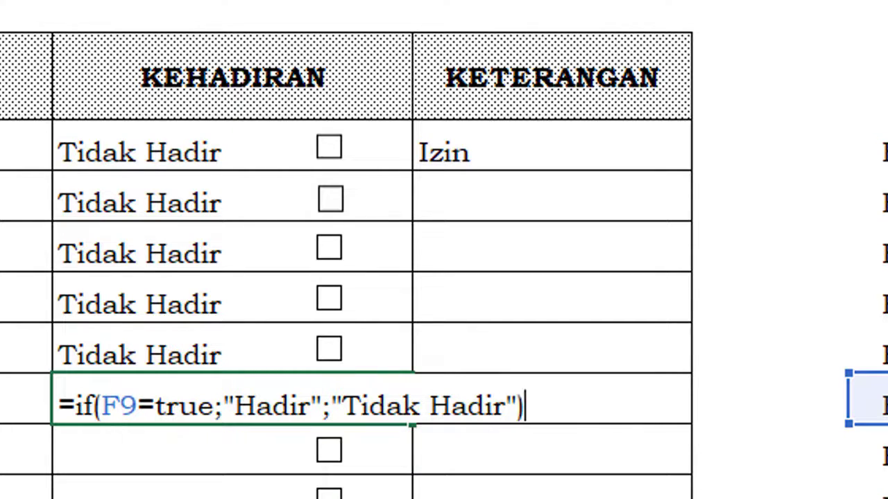
key(Return)
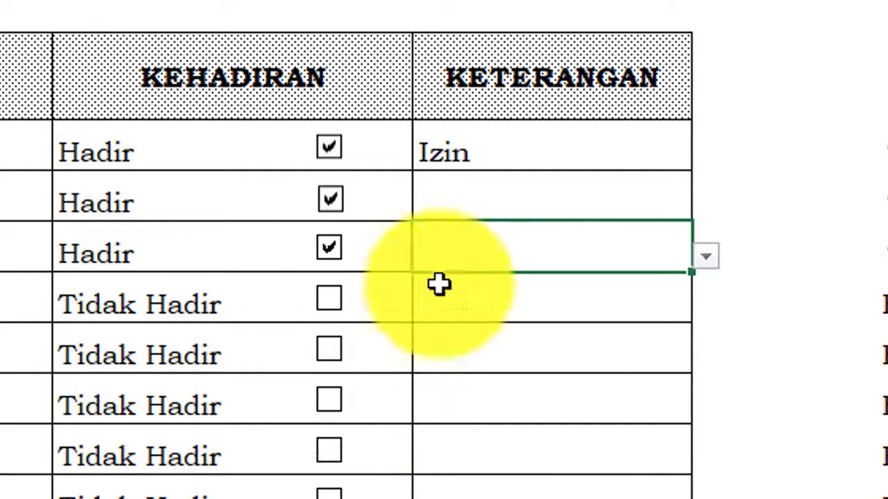
Set Keterangan to Sakit for the fourth student and Alpha for the fifth
click(592, 303)
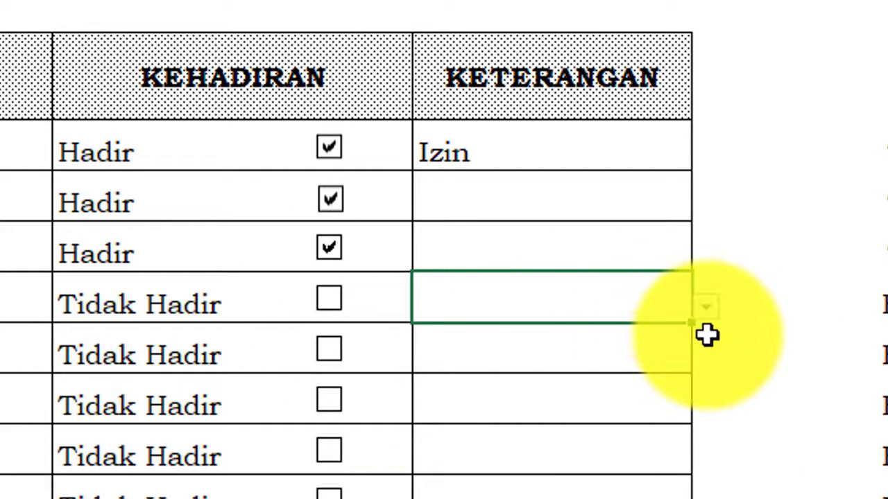
click(706, 307)
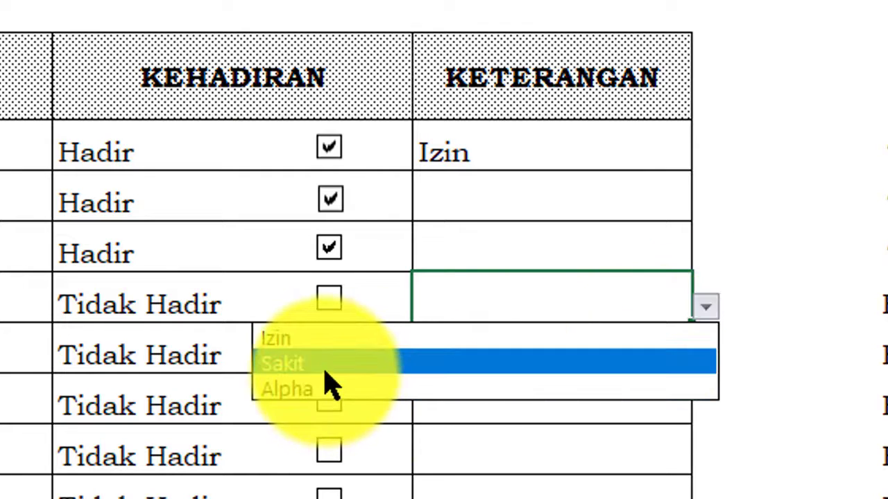
click(325, 367)
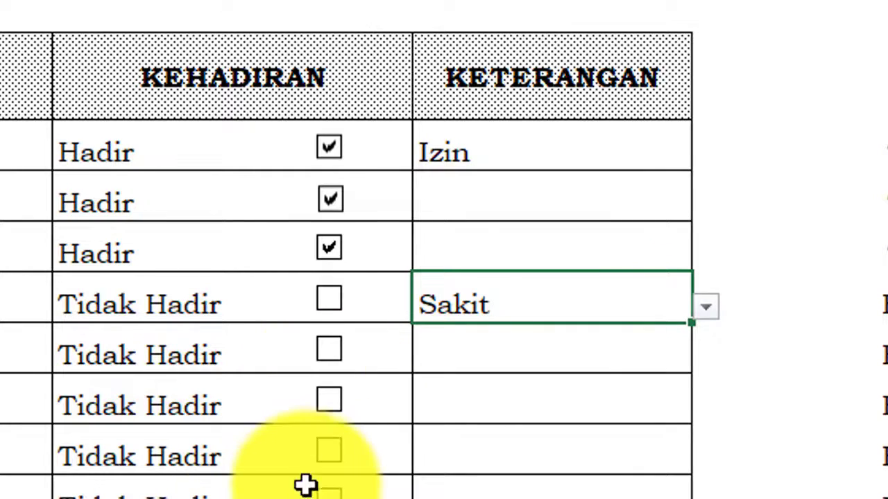
click(572, 354)
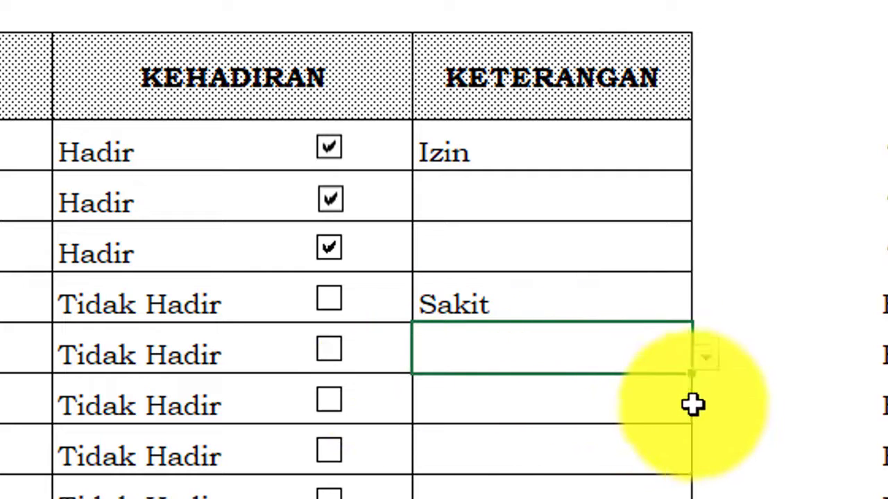
click(713, 372)
click(641, 364)
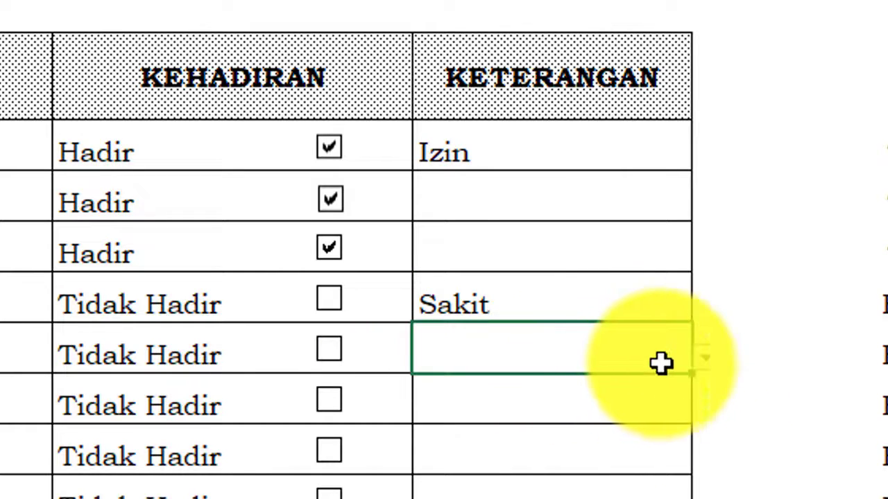
click(706, 362)
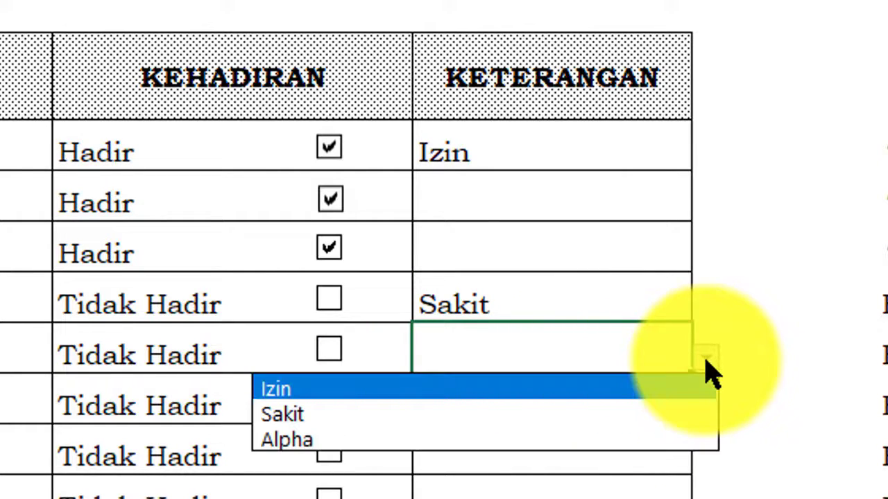
click(285, 442)
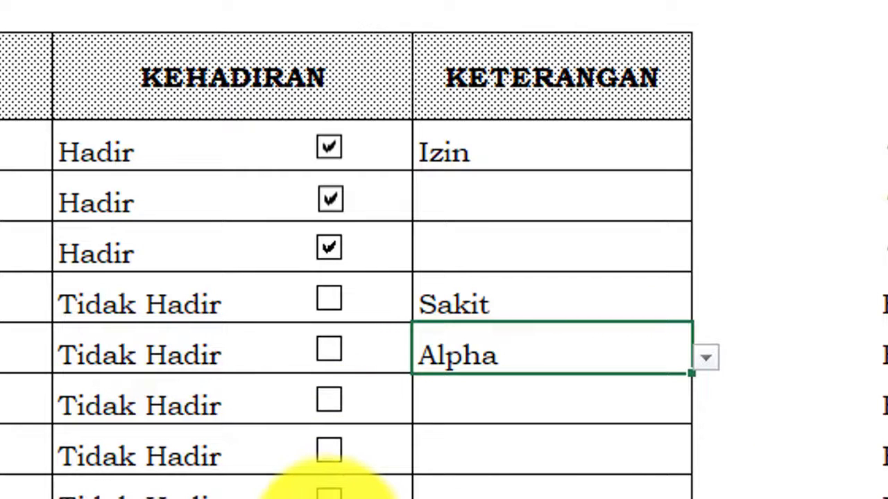
Tick the checkboxes of the sixth through eighth students and several lower students as Hadir
click(331, 403)
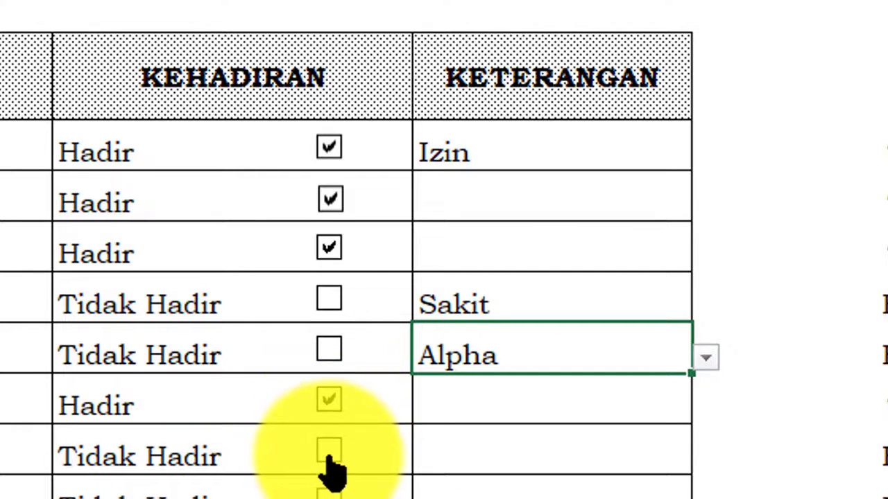
click(330, 454)
click(330, 494)
scroll(452, 456, down, 2)
scroll(433, 424, down, 3)
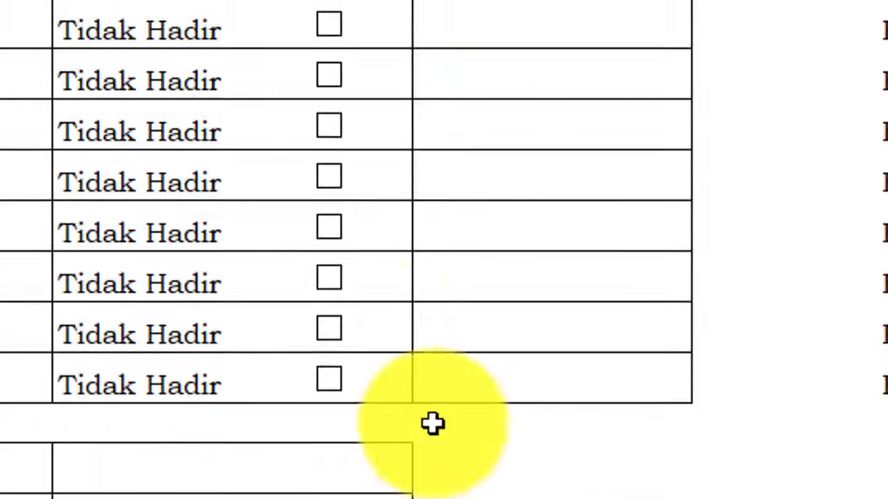
click(329, 228)
click(328, 177)
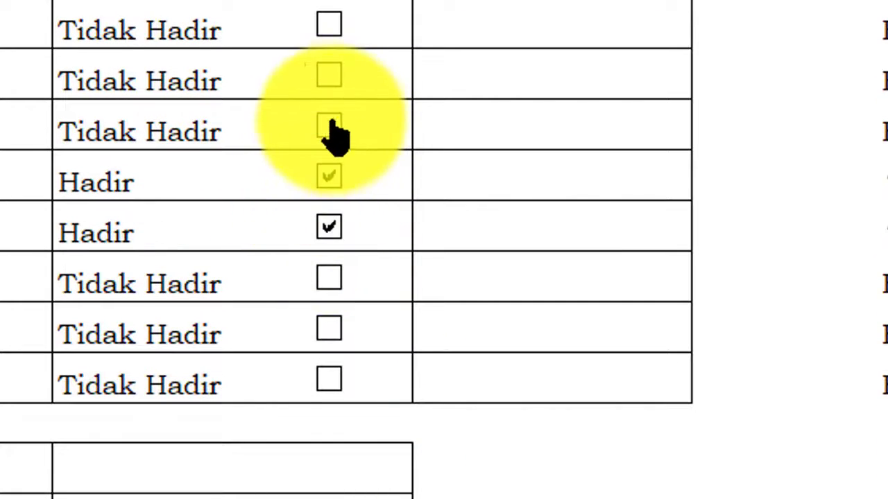
click(329, 125)
click(329, 75)
click(329, 27)
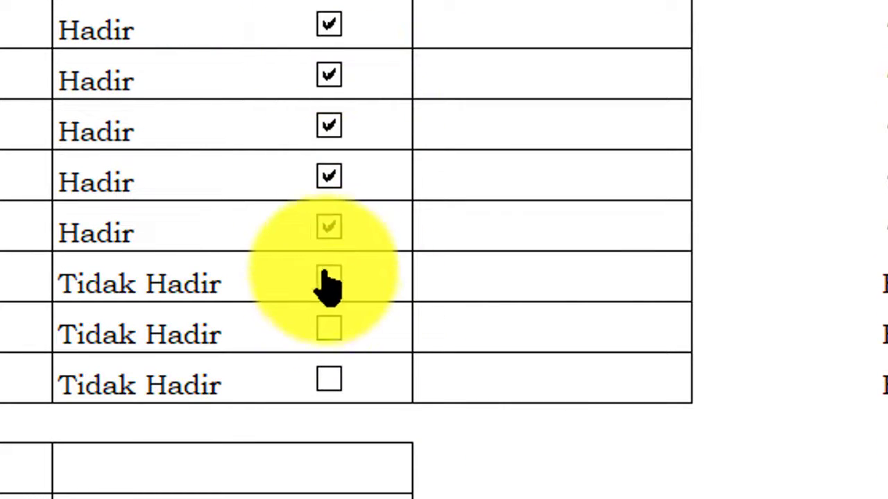
click(328, 277)
click(328, 328)
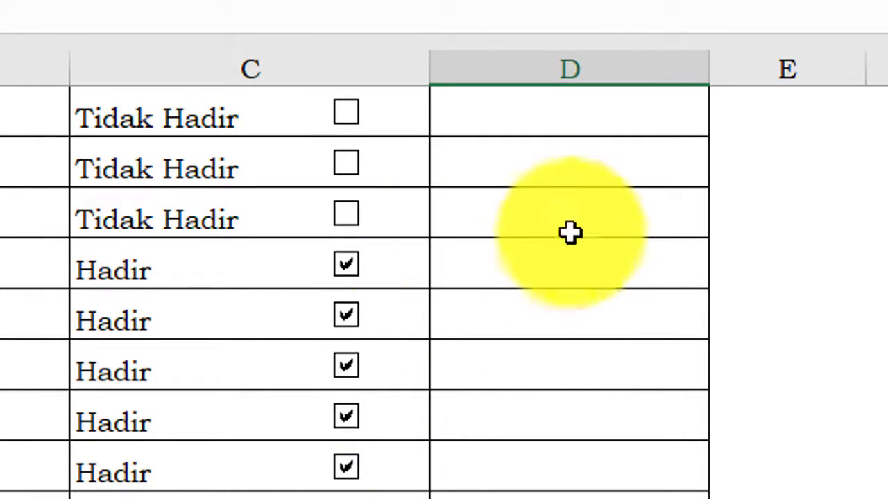
Set Keterangan to Izin for a student lower in the table
click(589, 218)
click(723, 226)
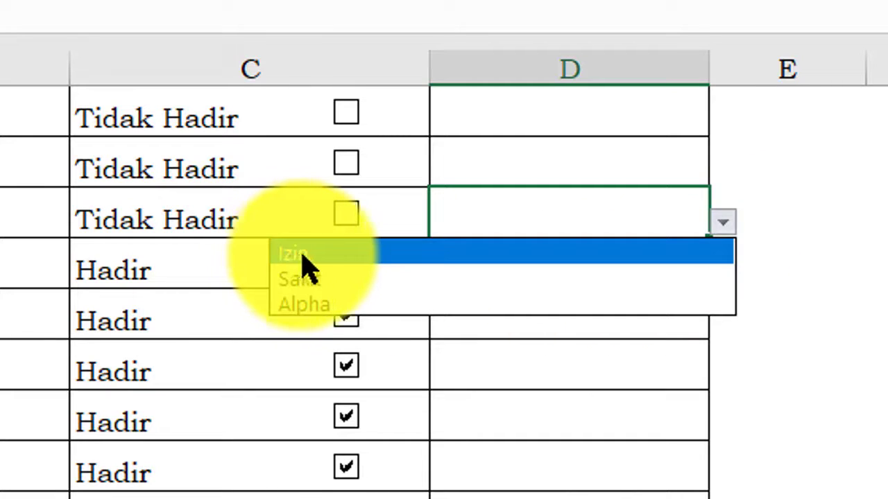
click(308, 258)
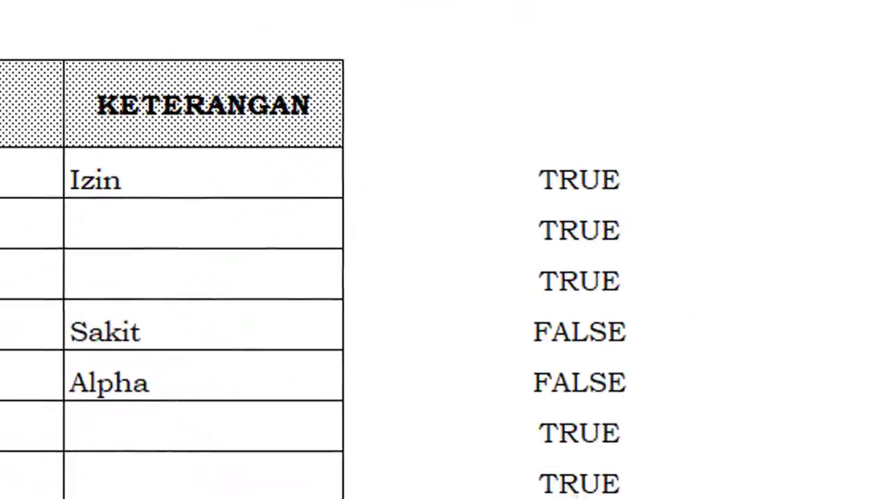
click(736, 185)
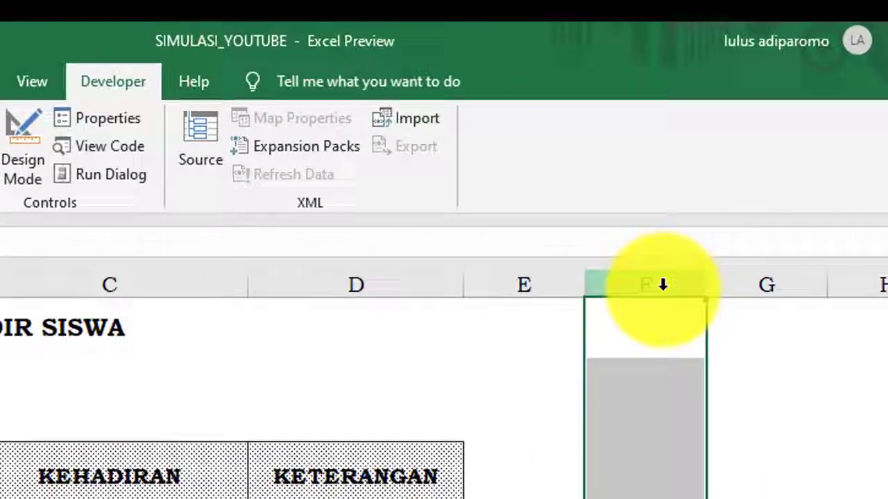
Hide column F and zoom out to view the whole attendance table
right_click(740, 185)
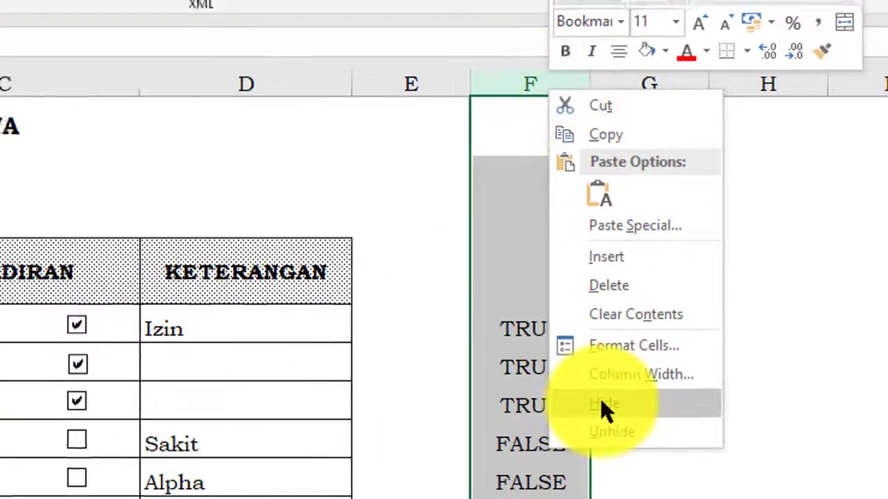
click(602, 409)
click(740, 374)
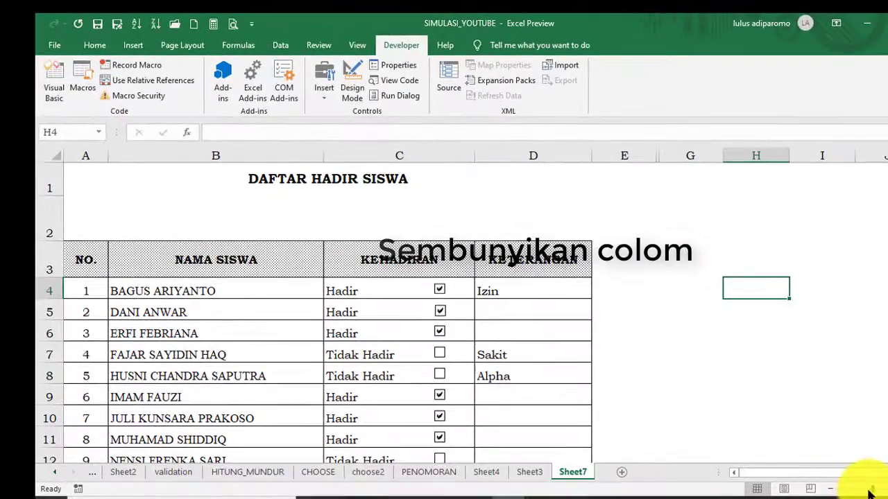
drag(868, 492, 854, 493)
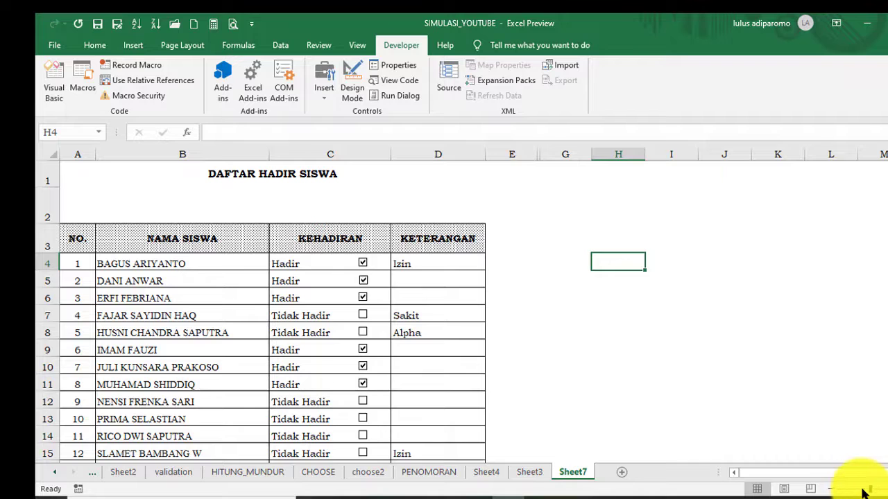